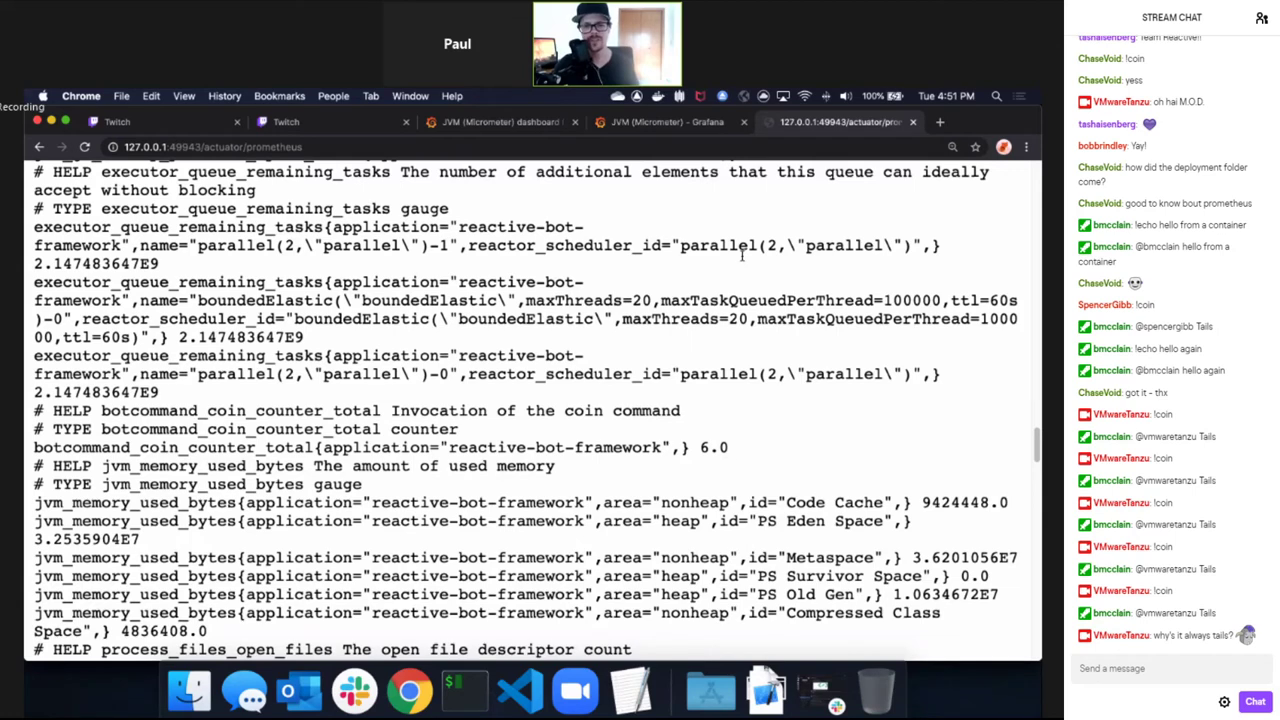
Highlight the coin counter metric line, and stop the minikube service tunnel in iTerm2.
drag(738, 448, 207, 434)
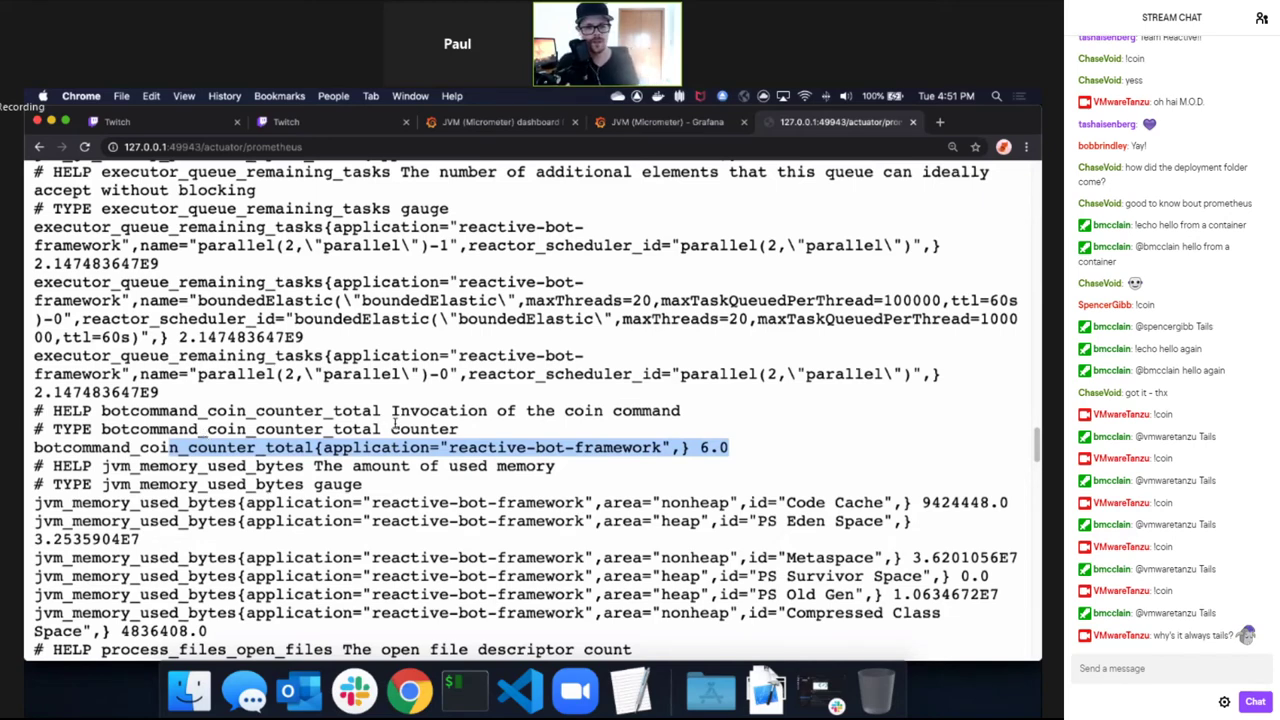
key(super+Tab)
key(ctrl+c)
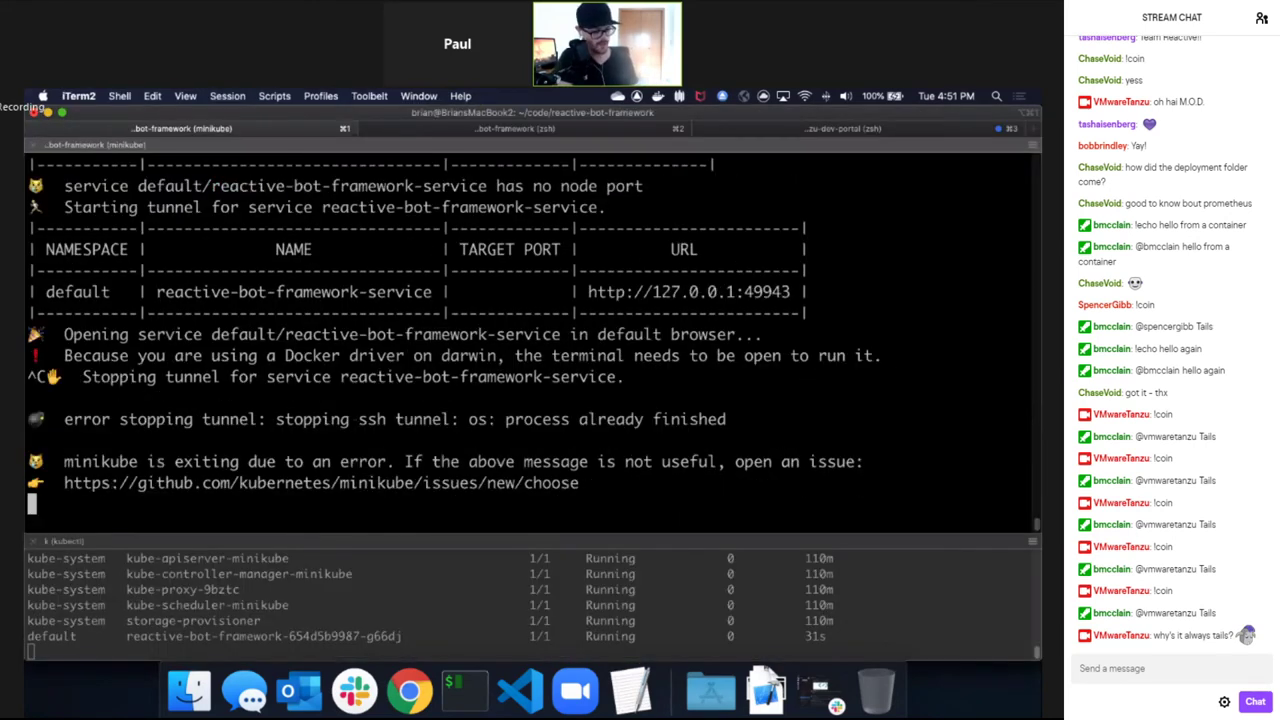
Print the contents of deployment/prometheus_port_forward.sh with cat to review its port-forward command.
text(cat de)
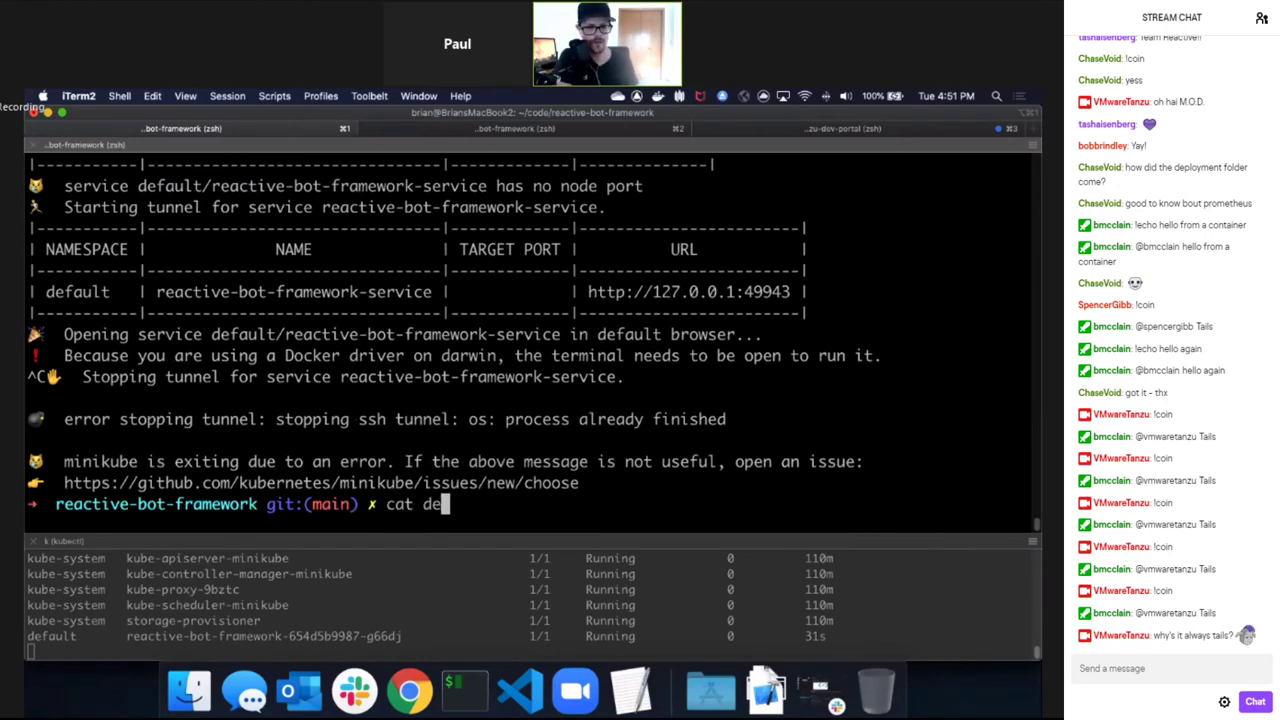
key(Tab)
key(Tab)
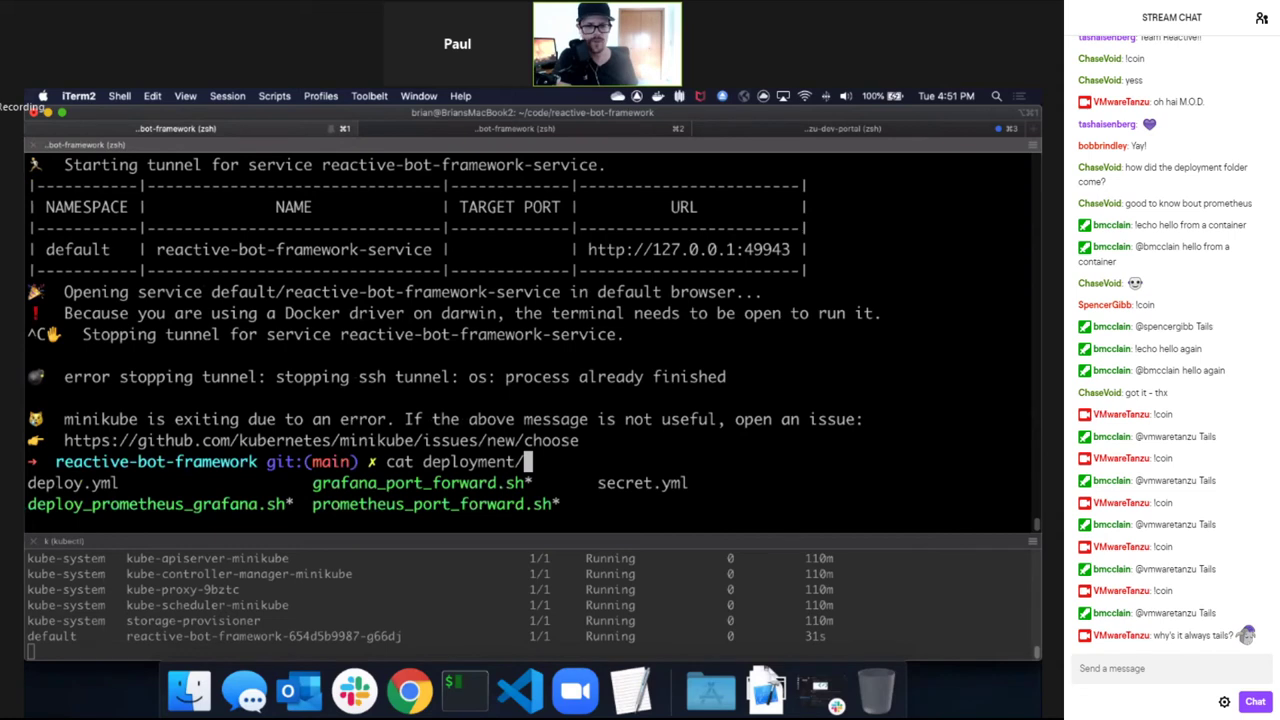
key(Tab)
key(Tab)
key(Tab)
key(Tab)
key(Return)
key(Return)
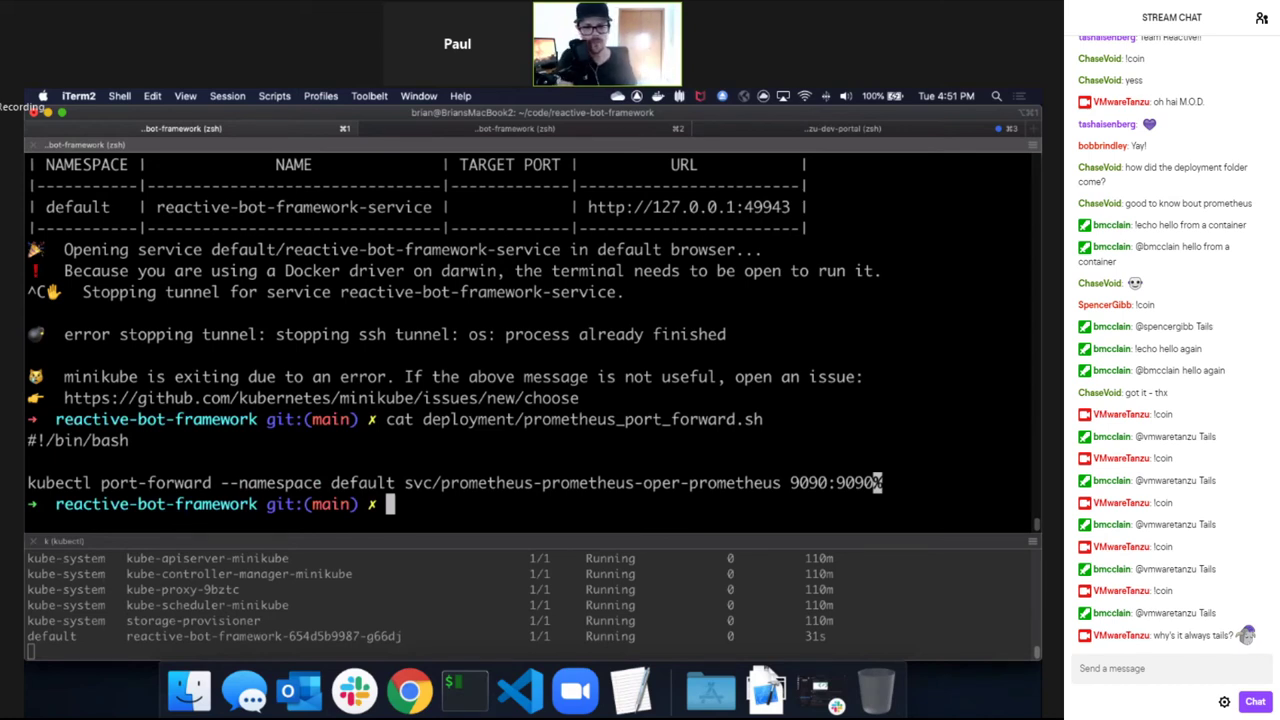
Run the ./deployment/prometheus_port_forward.sh script to start the Prometheus port forwarding.
text(./de)
key(Tab)
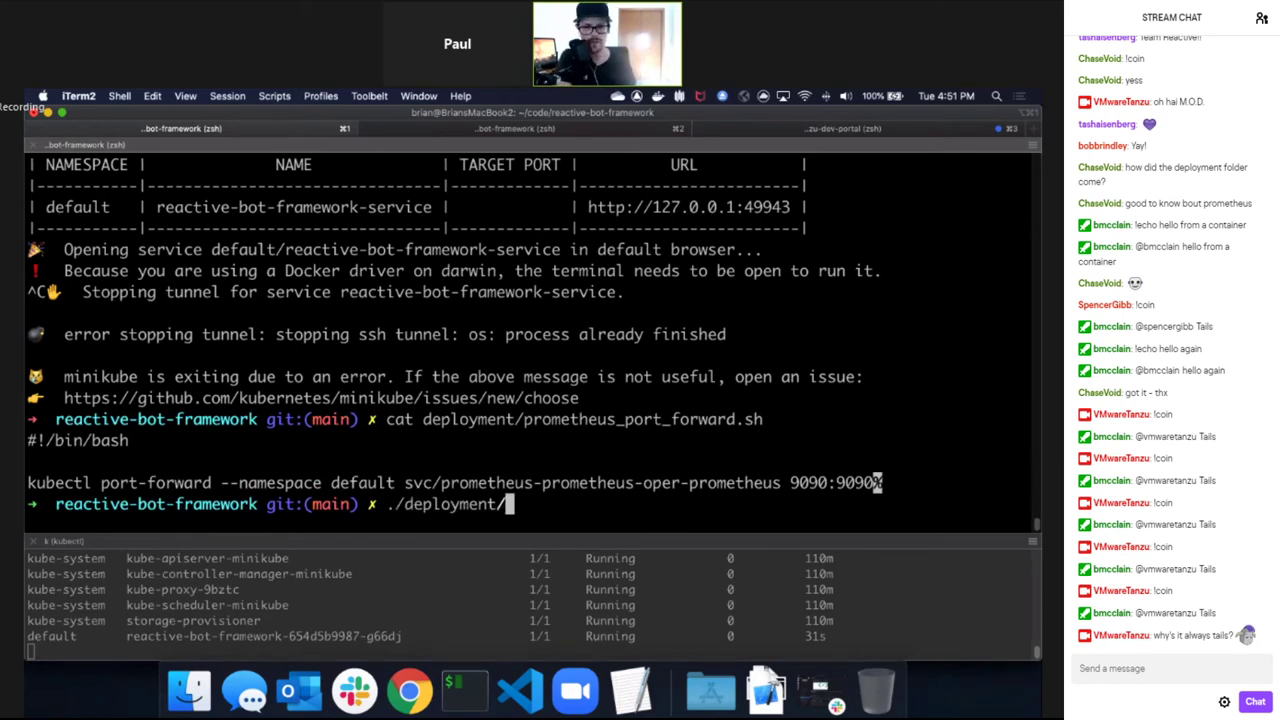
key(Tab)
text(p)
key(Tab)
key(Return)
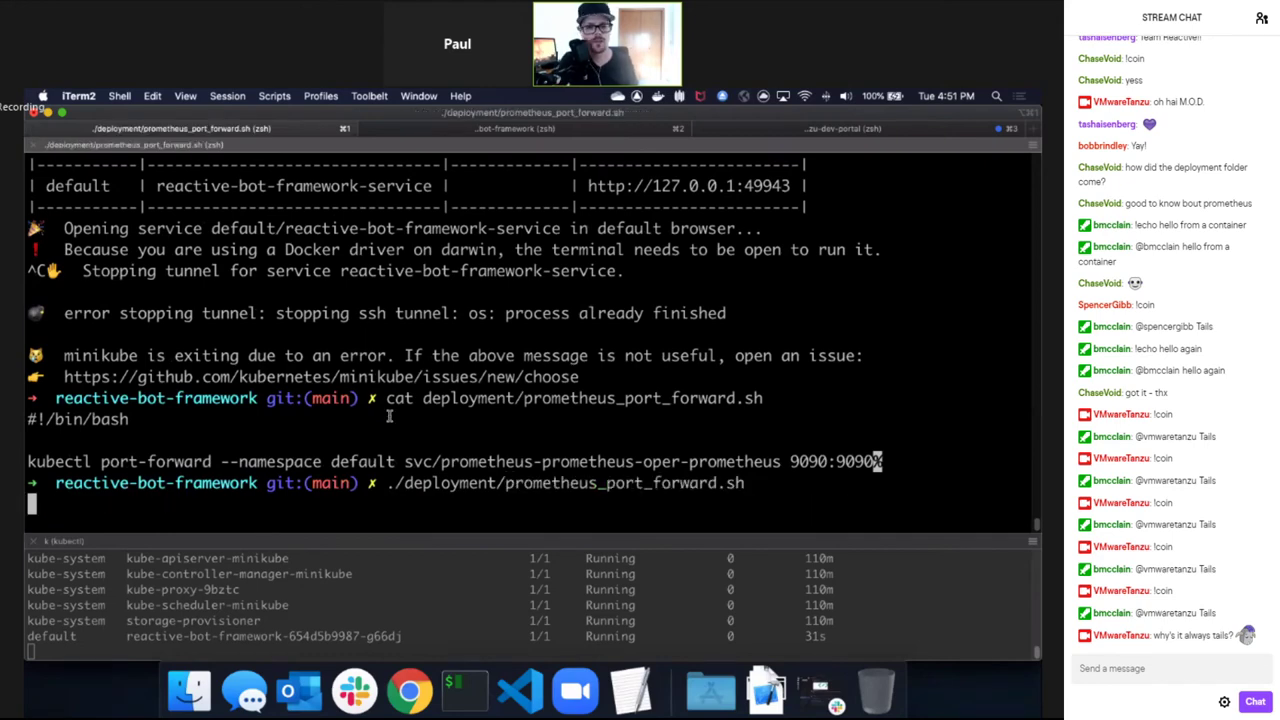
Switch to Chrome and open localhost:9090 in a new tab.
key(super+Tab)
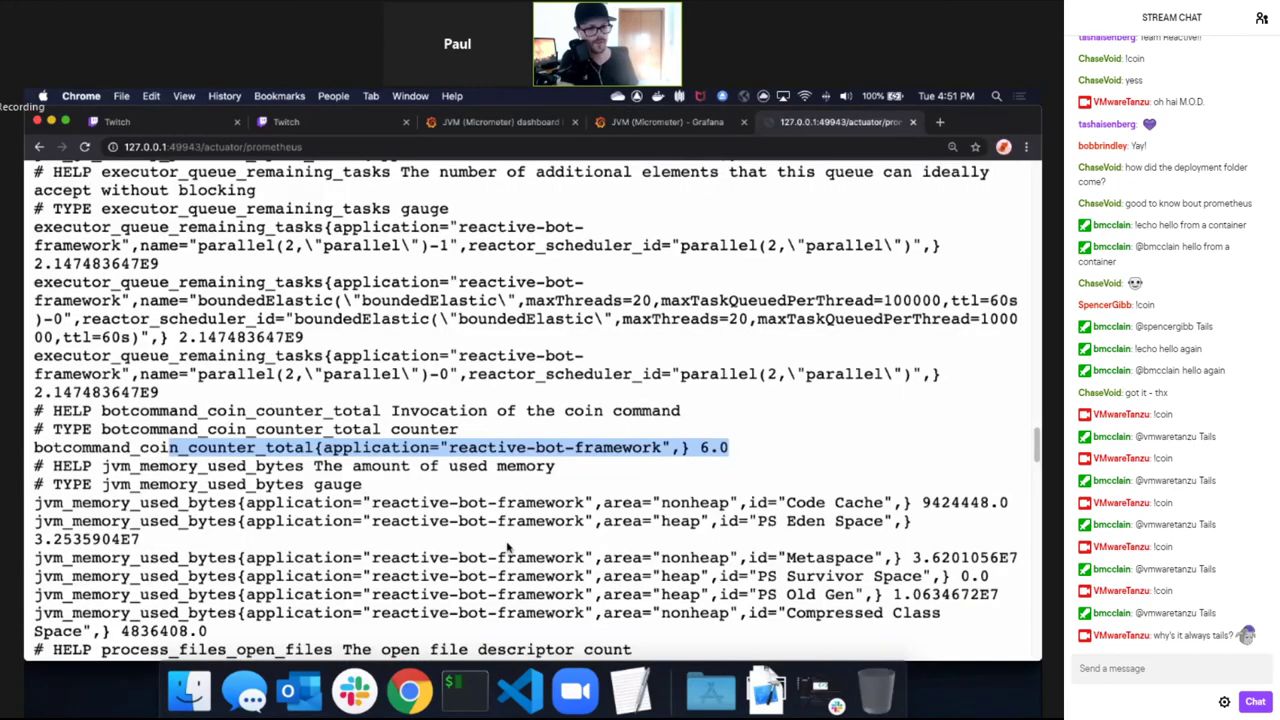
key(super+t)
text(localhost:3000)
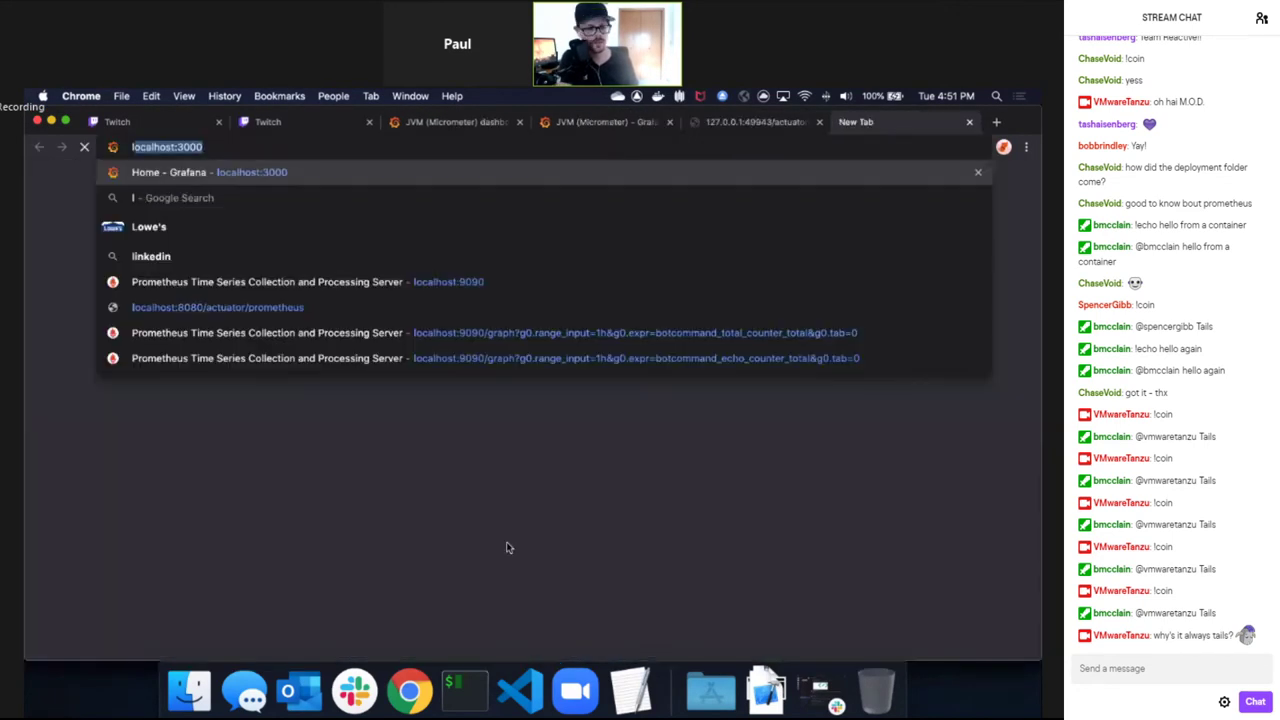
key(Right)
key(BackSpace)
key(BackSpace)
key(BackSpace)
key(BackSpace)
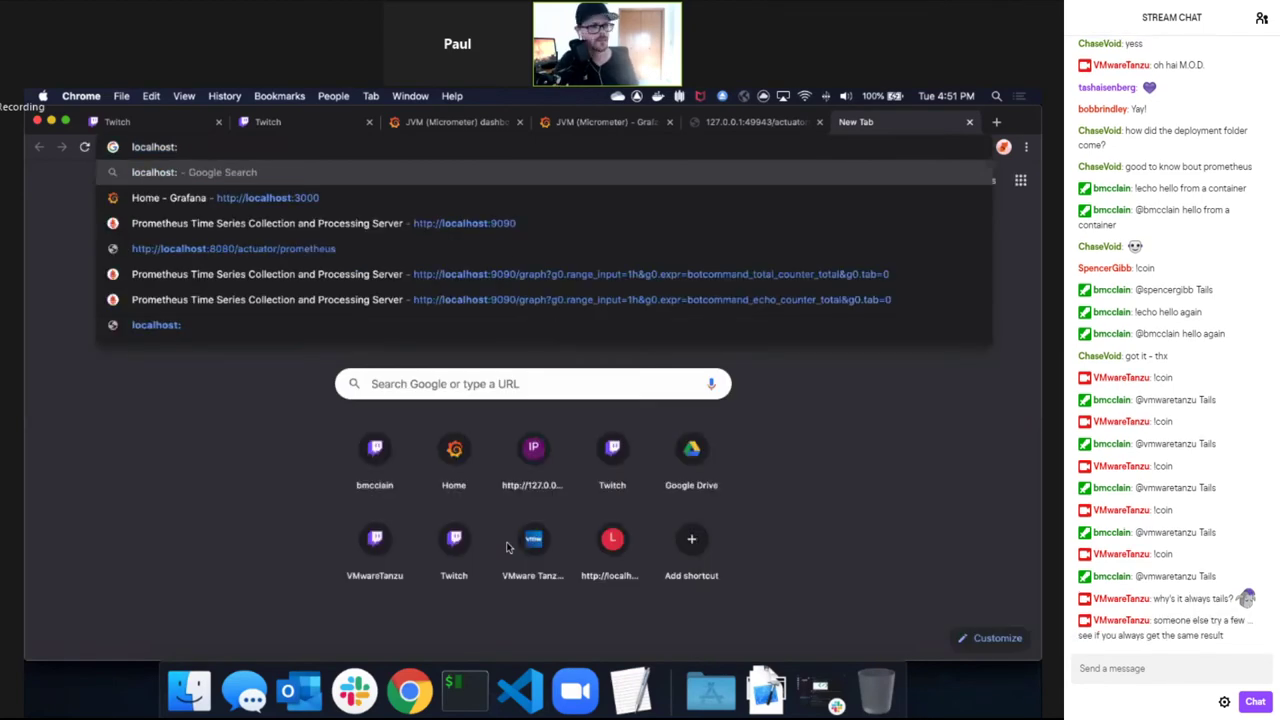
text(9090)
key(Return)
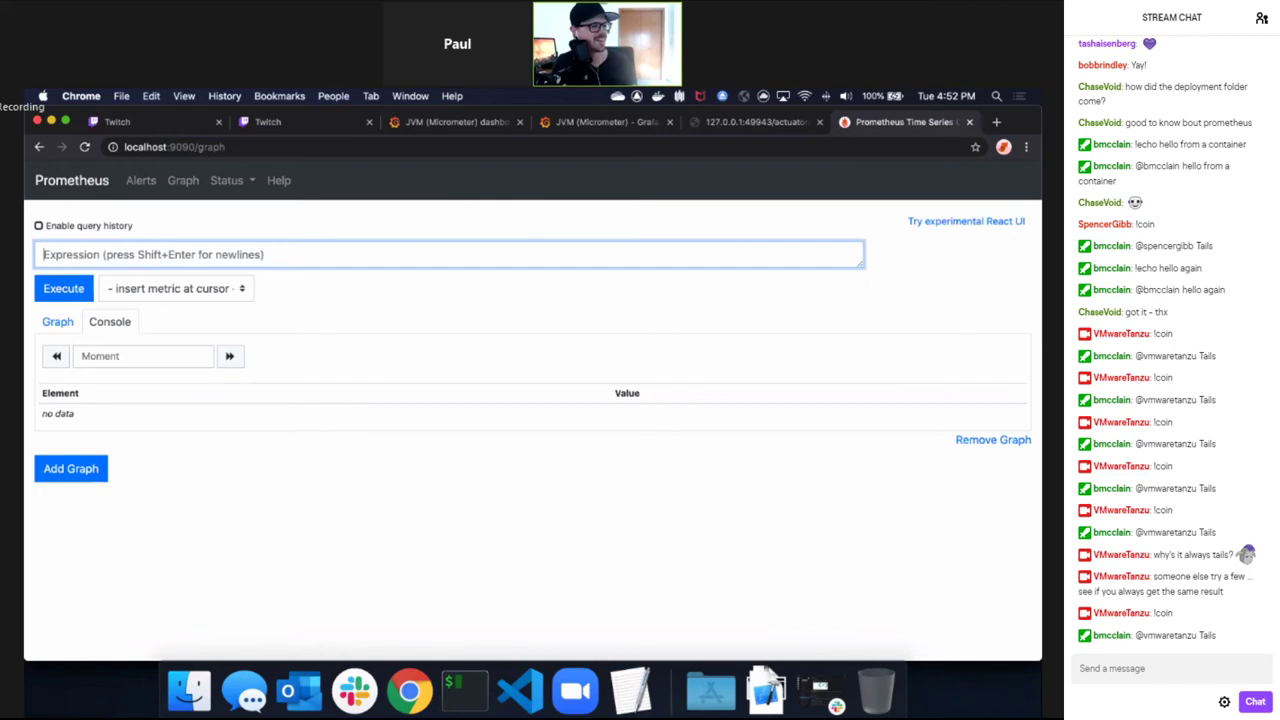
Query the botcommand_coin_counter_total metric, display it as a graph and inspect the plotted curve.
key(super+Tab)
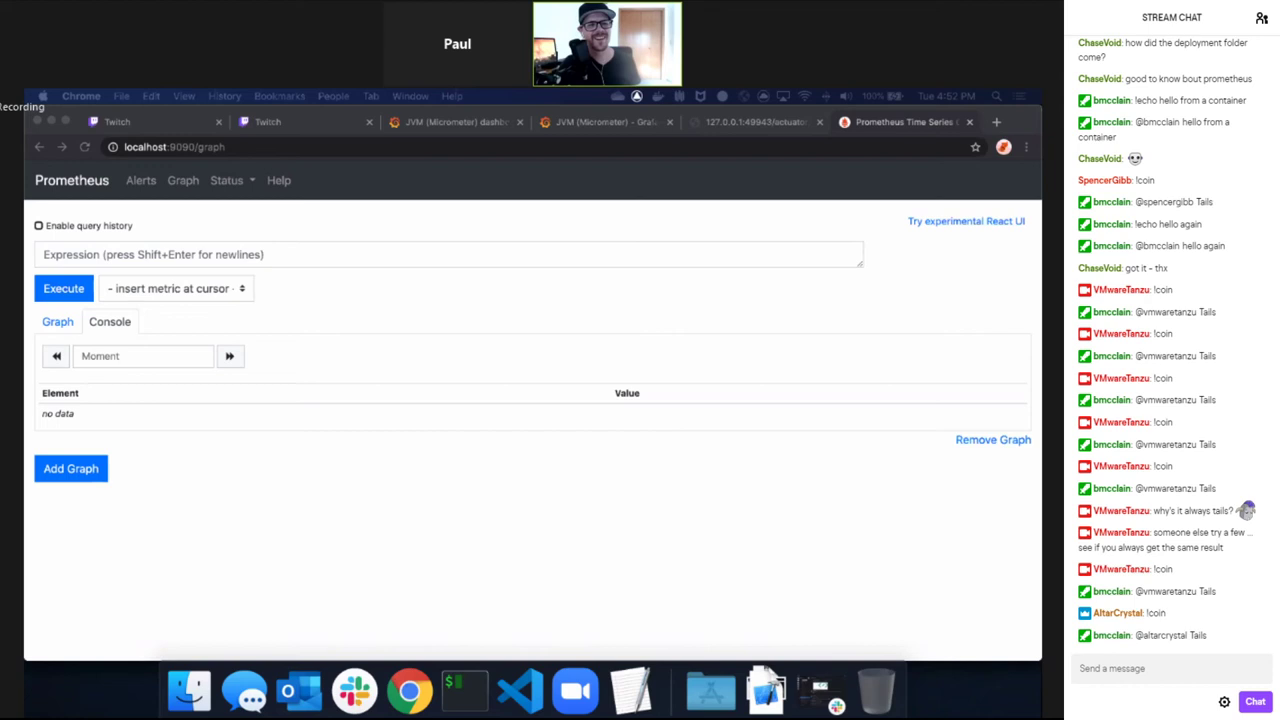
click(259, 252)
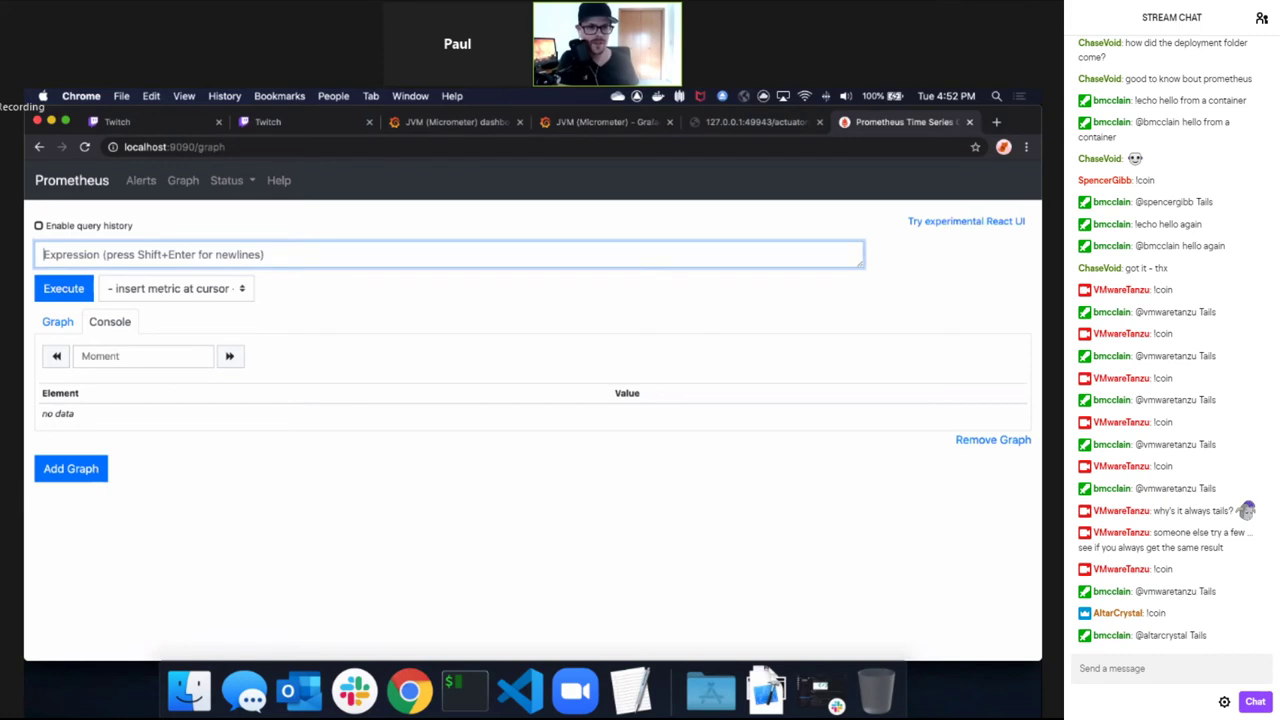
text(botc)
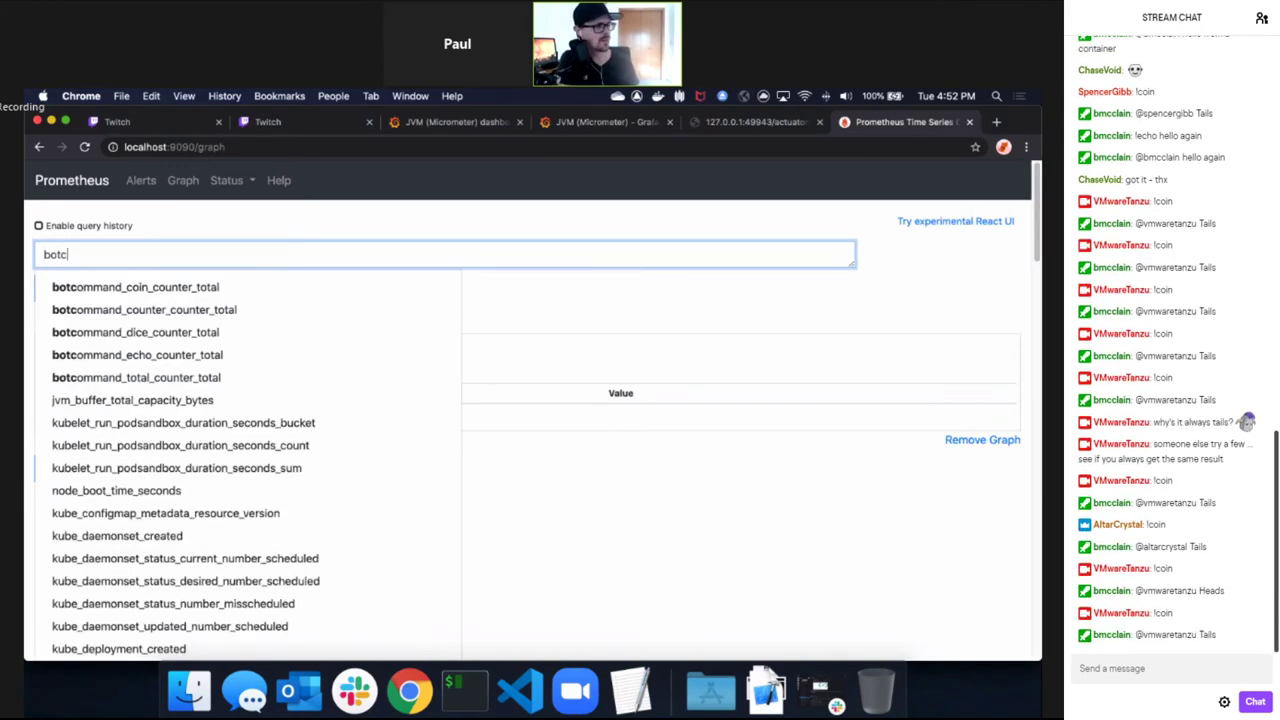
text(ommand)
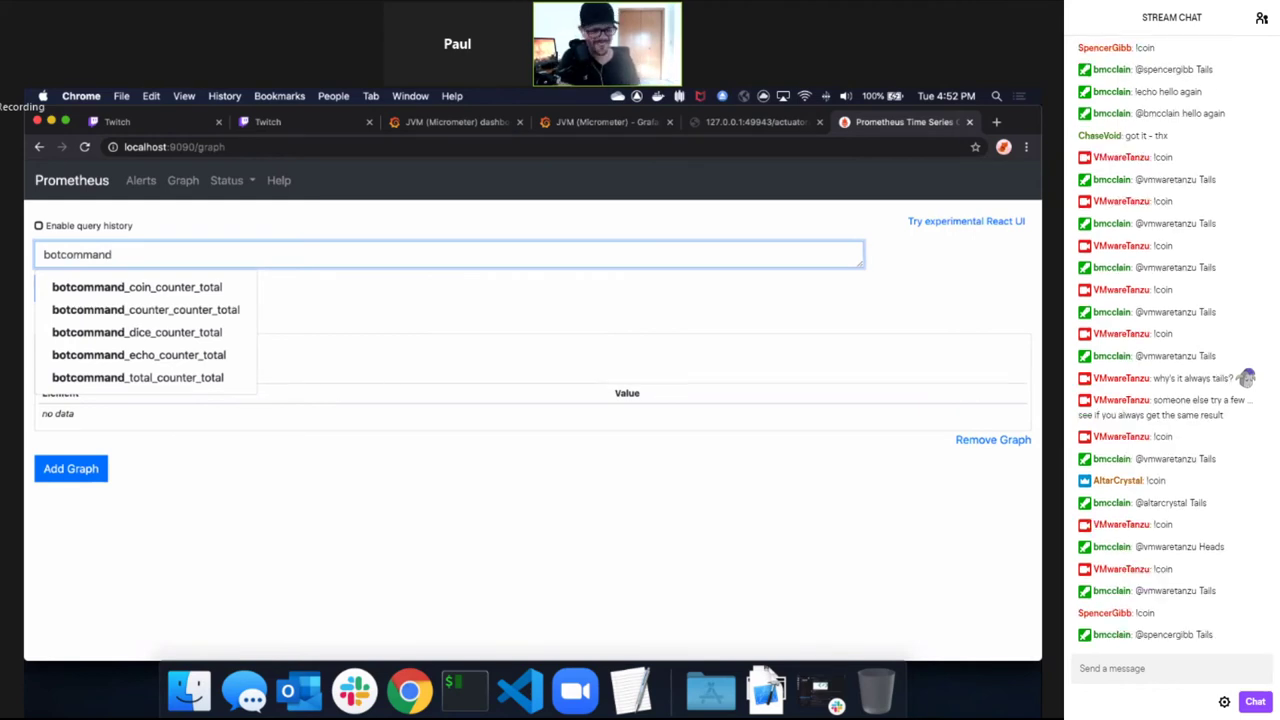
text(_)
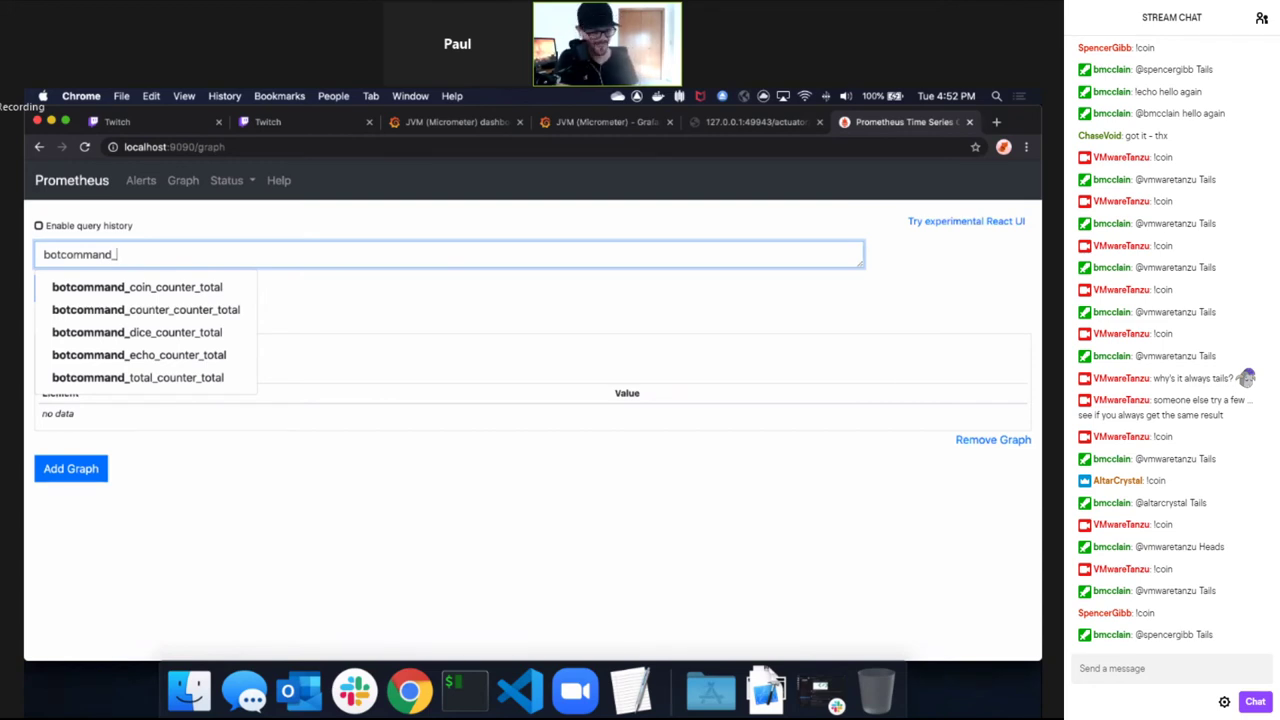
text(coin)
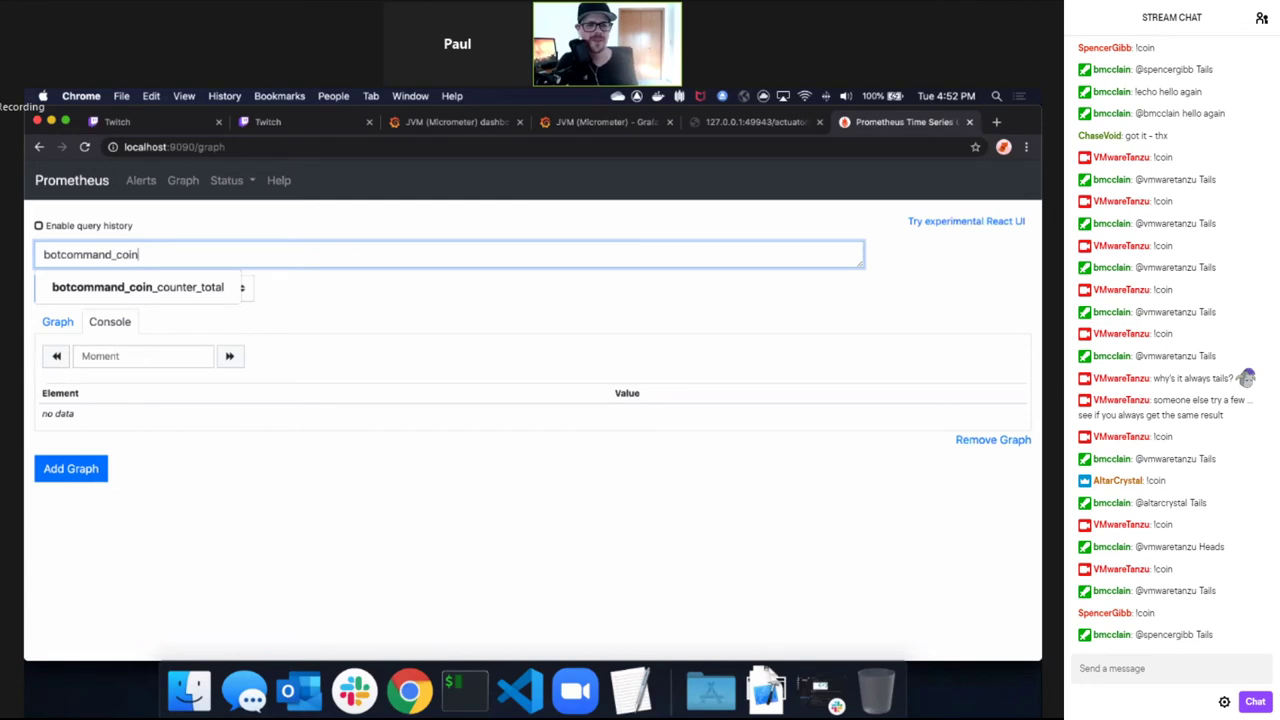
click(139, 296)
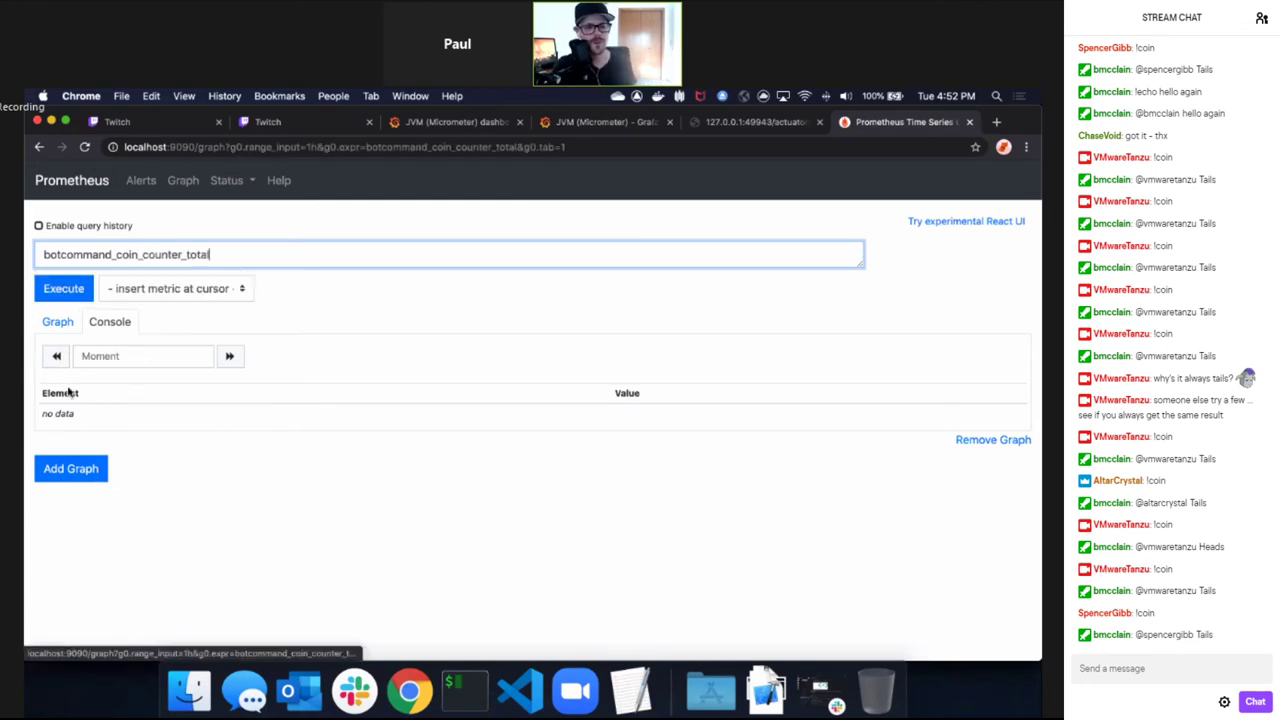
click(58, 323)
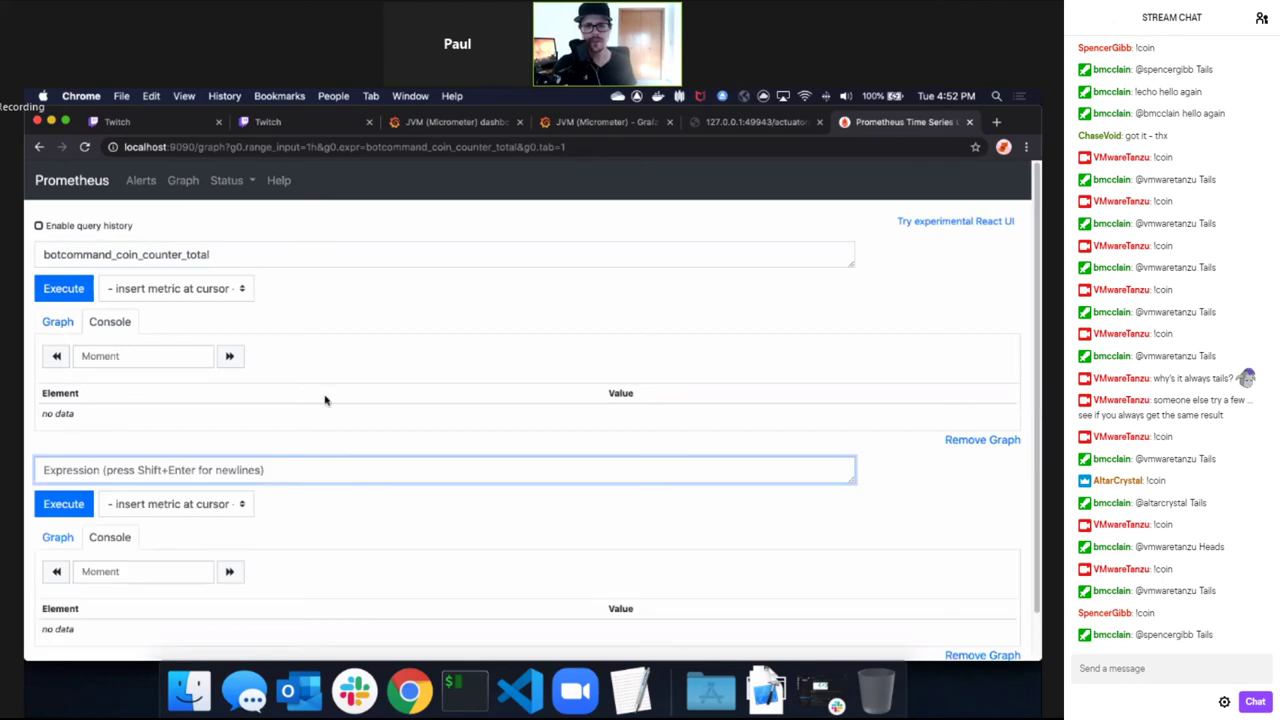
scroll(318, 391, down, 1)
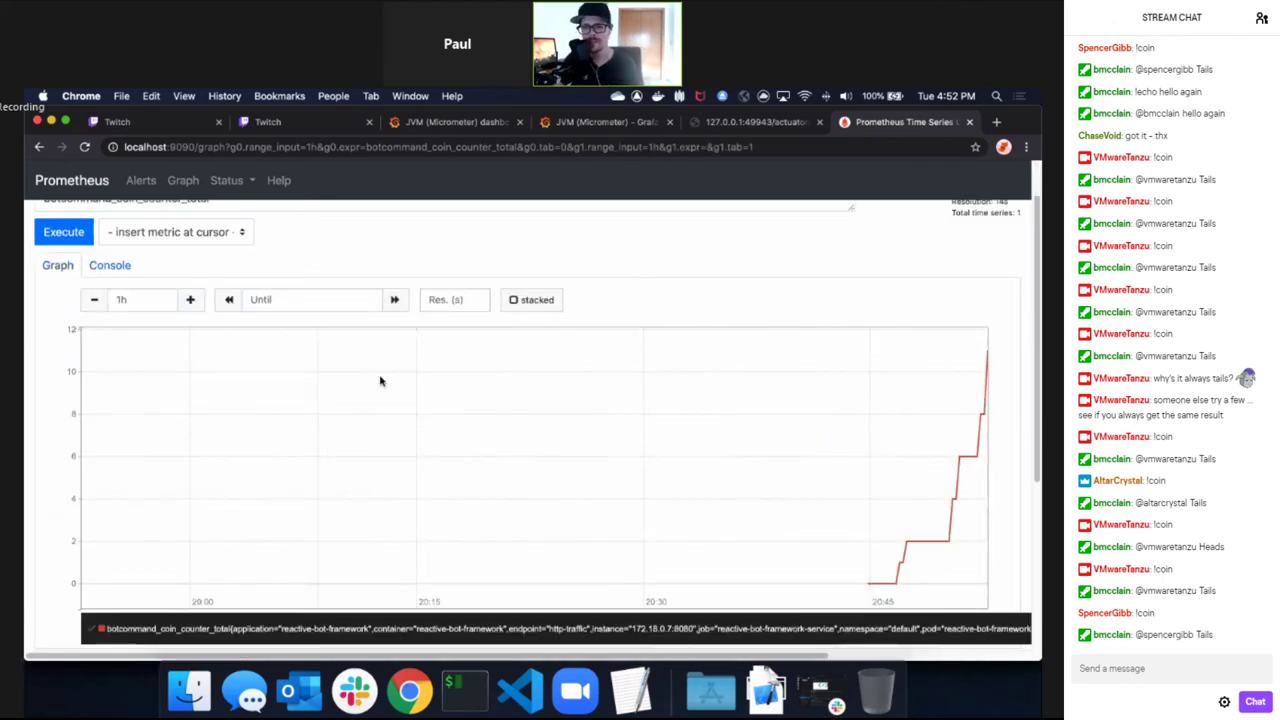
mouse_move(987, 358)
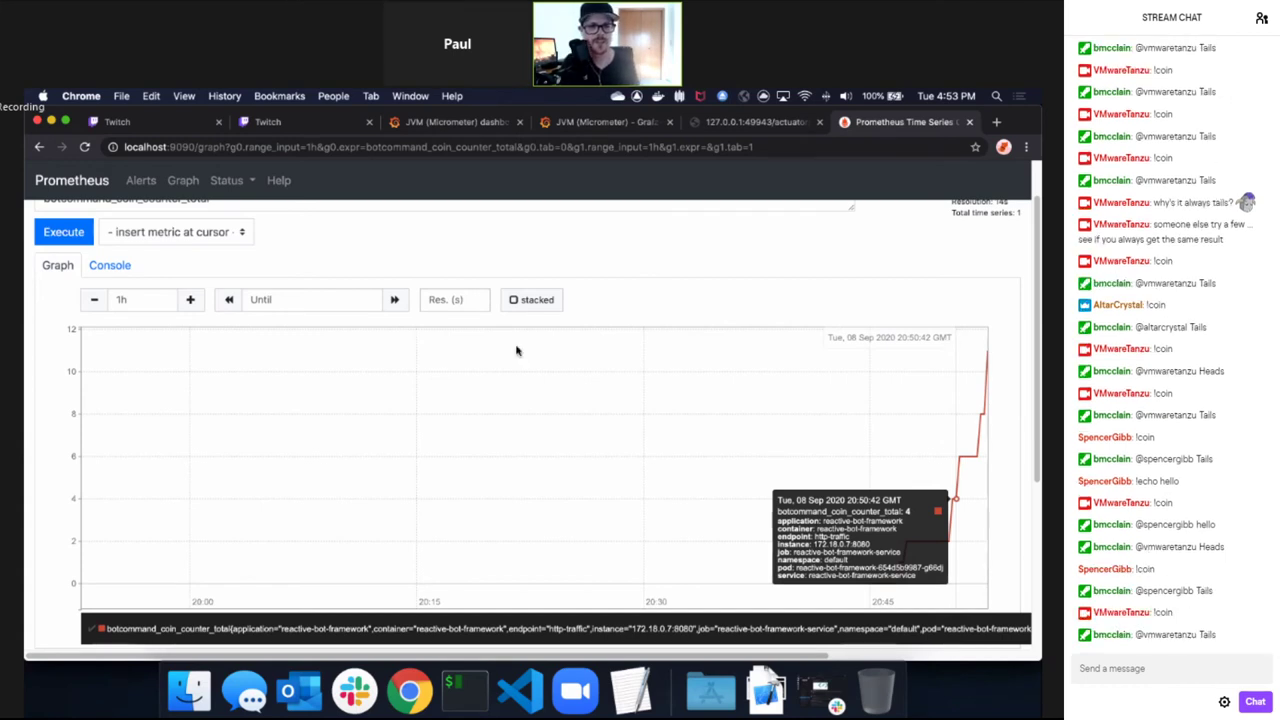
Replace the query expression with the jvm_memory_used_bytes metric and execute it to plot the memory graph.
scroll(220, 260, up, 2)
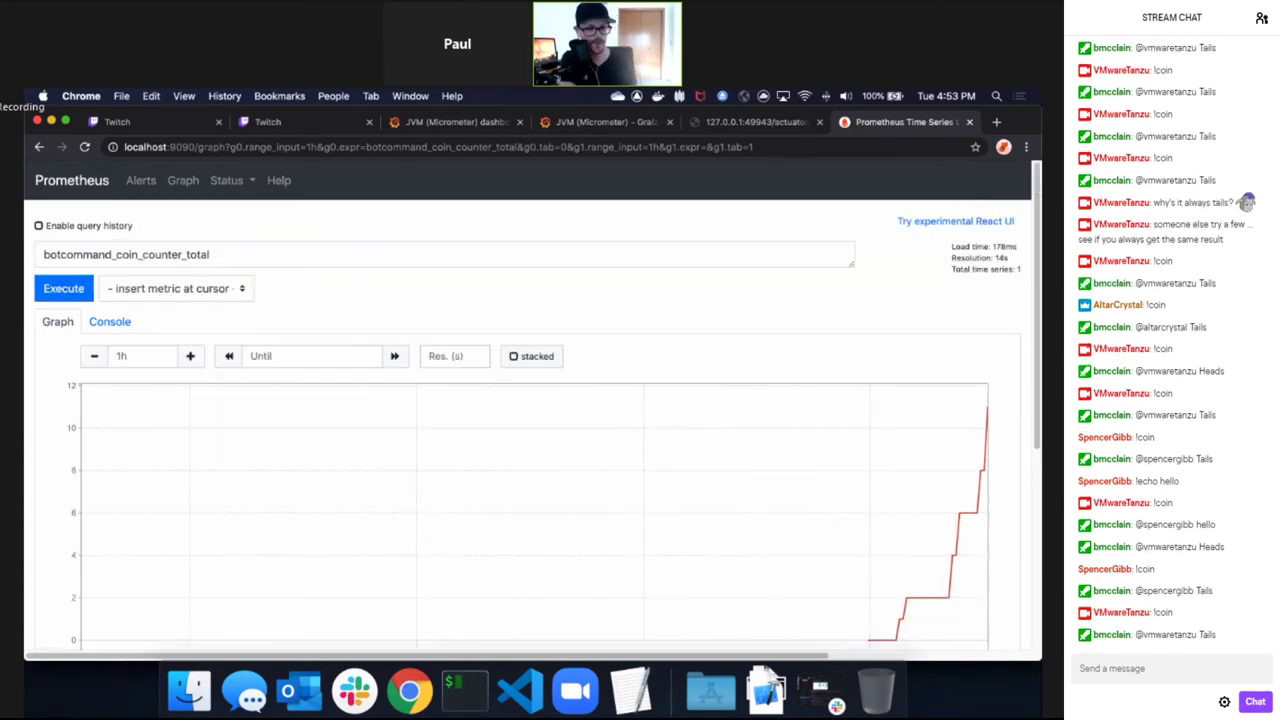
double_click(247, 257)
text(jvom)
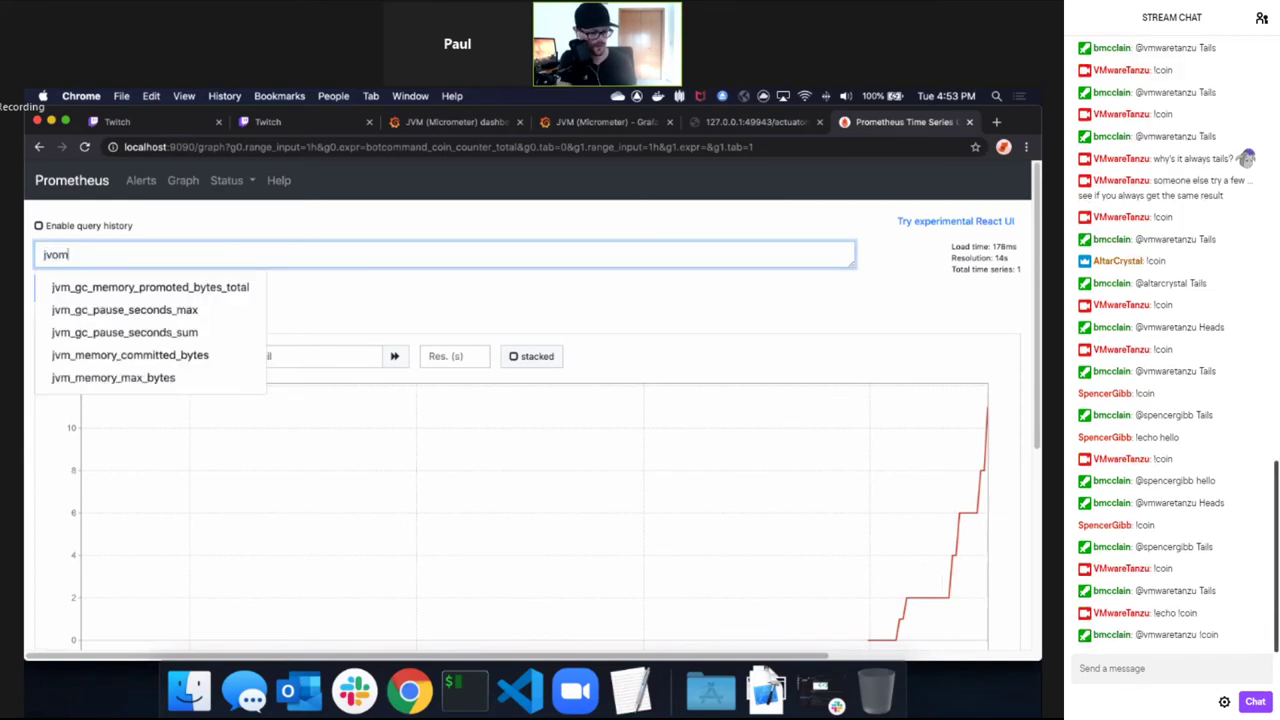
key(BackSpace)
key(BackSpace)
text(m)
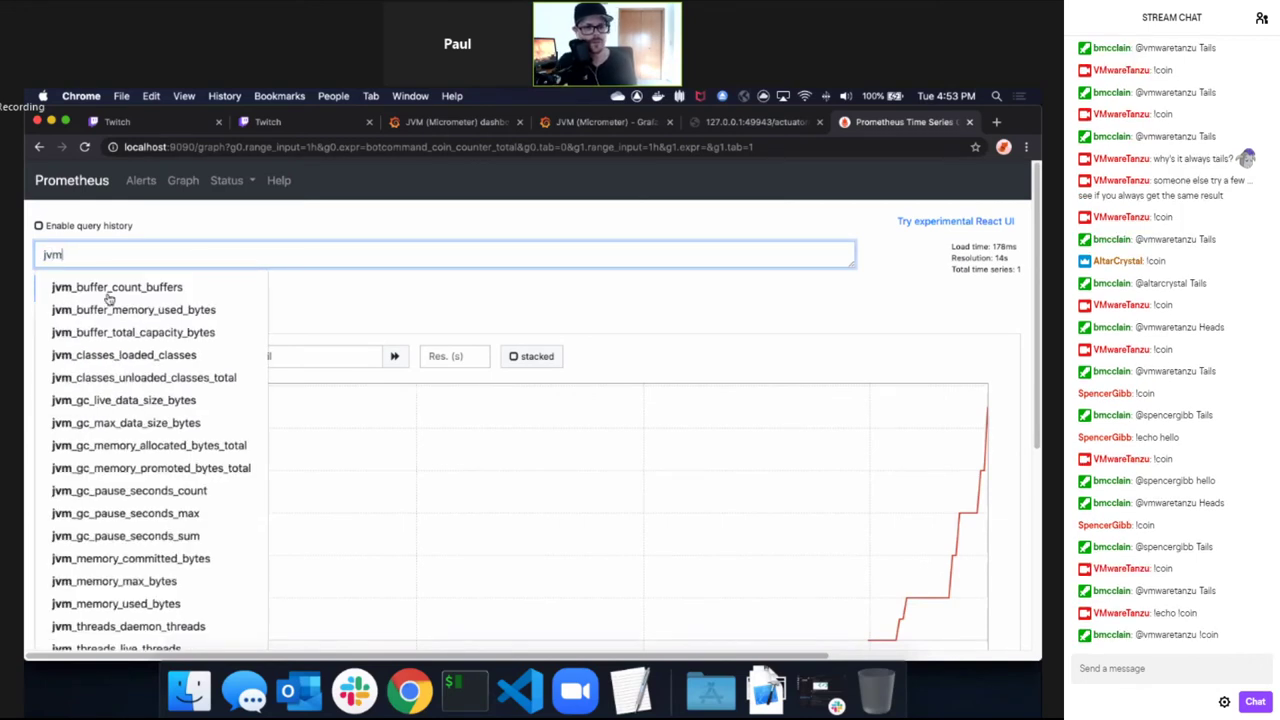
key(Down)
key(Down)
key(Down)
key(Down)
key(Down)
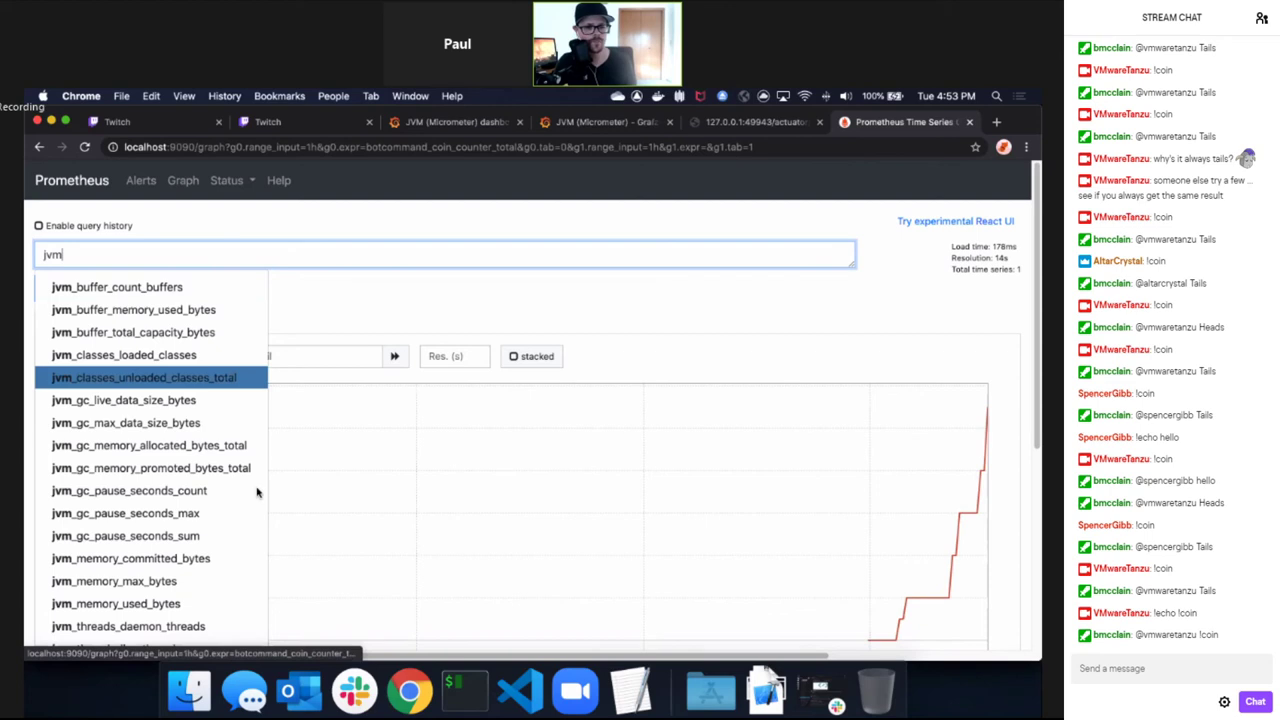
key(Down)
key(Down)
key(Down)
key(Down)
key(Down)
key(Down)
key(Down)
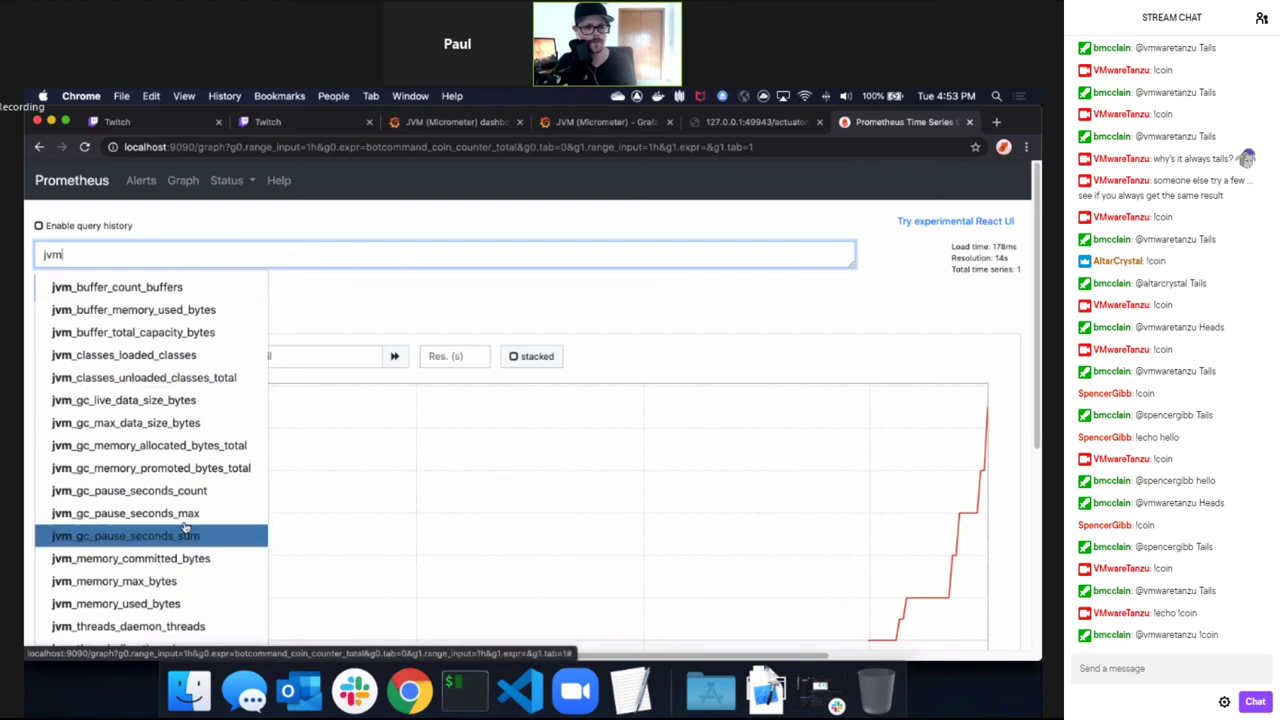
key(Up)
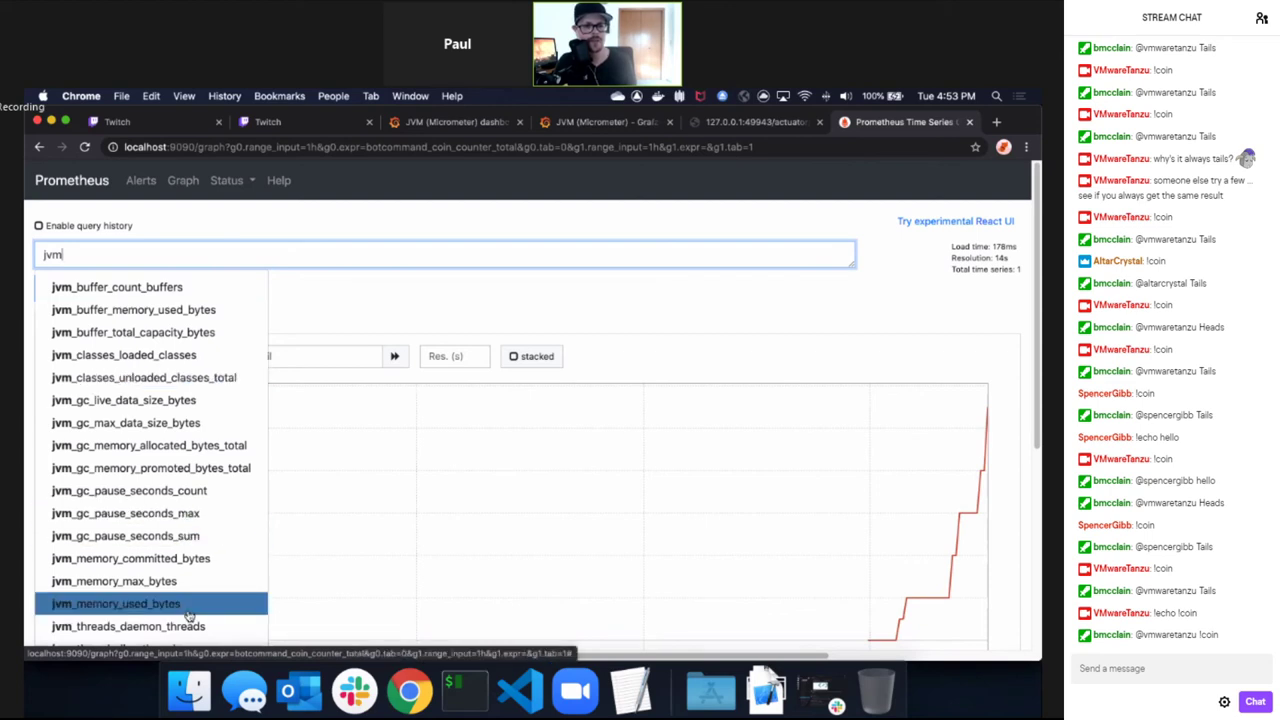
key(Return)
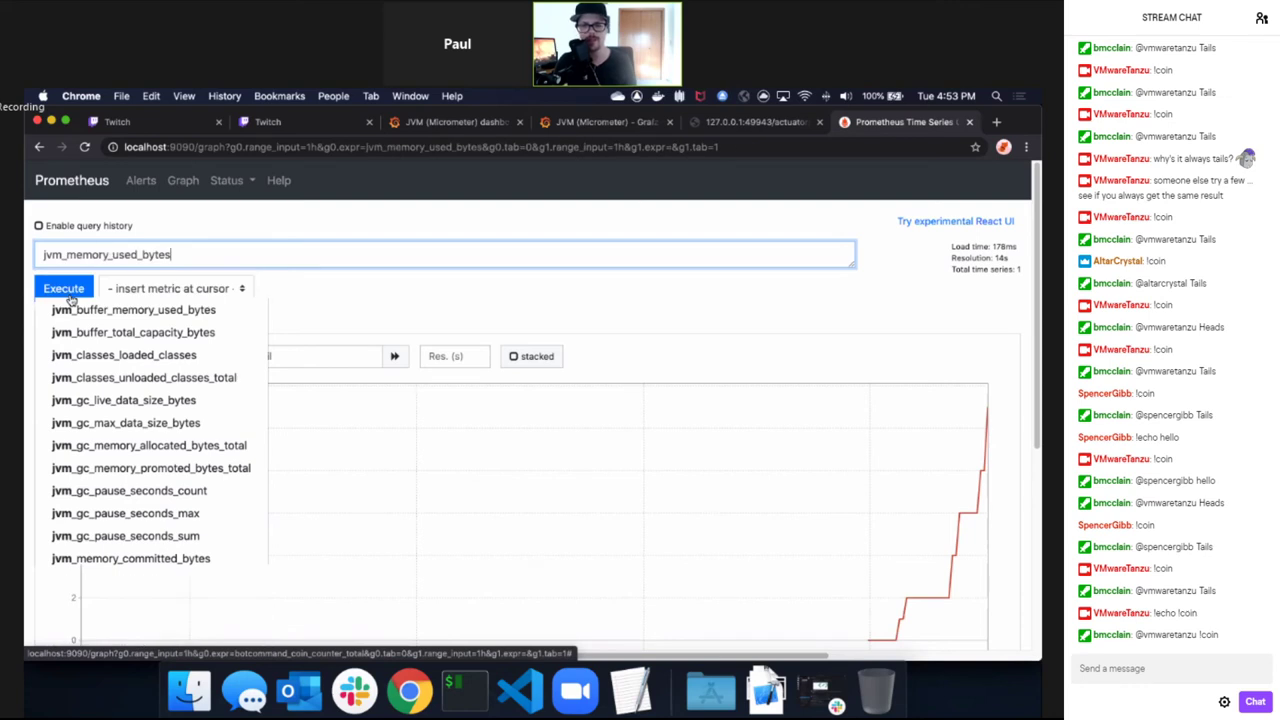
click(70, 296)
scroll(773, 475, down, 1)
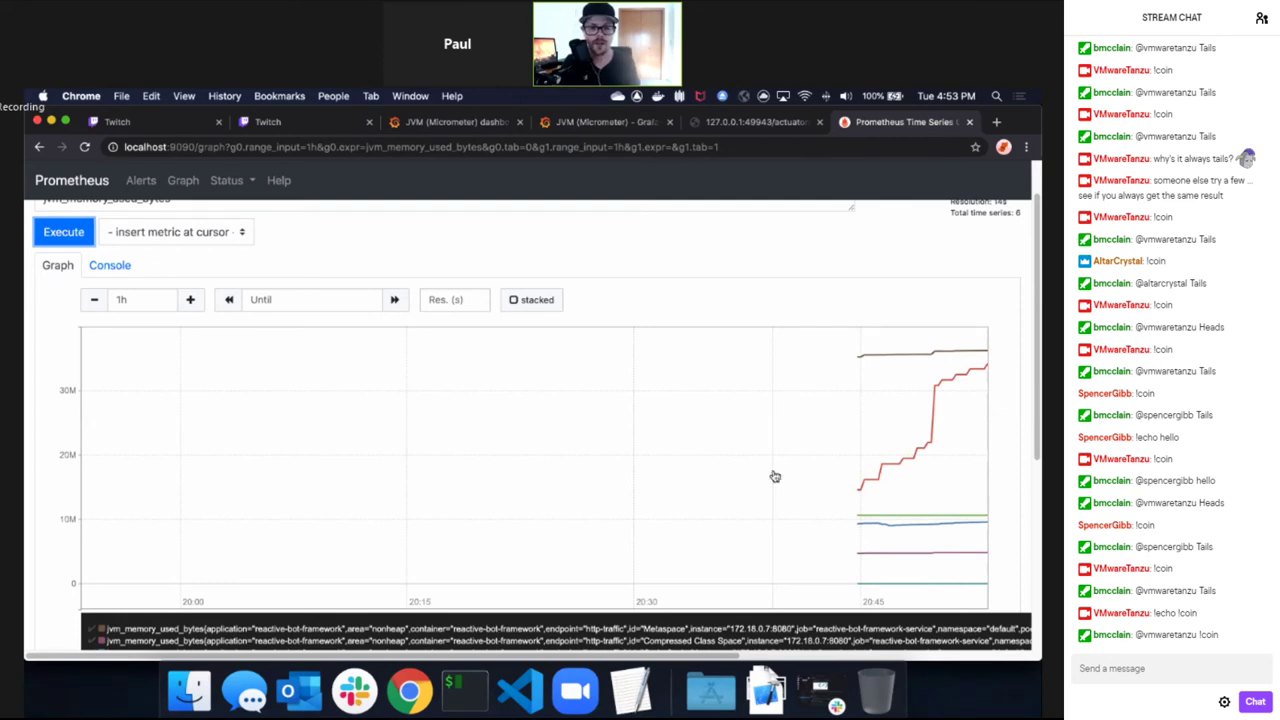
Open deployment/deploy_prometheus_grafana.sh in VS Code, examine its Helm install commands and return to the Prometheus graph in Chrome.
key(super+Tab)
key(super+Tab)
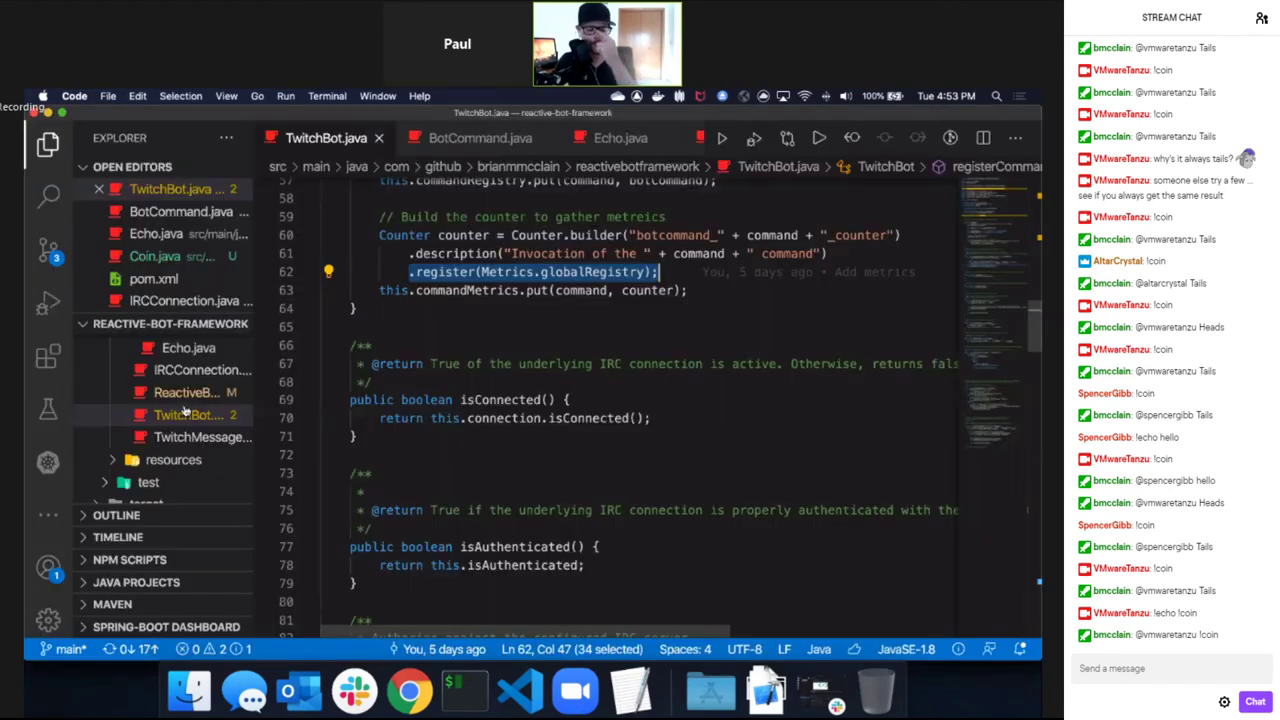
scroll(195, 408, up, 3)
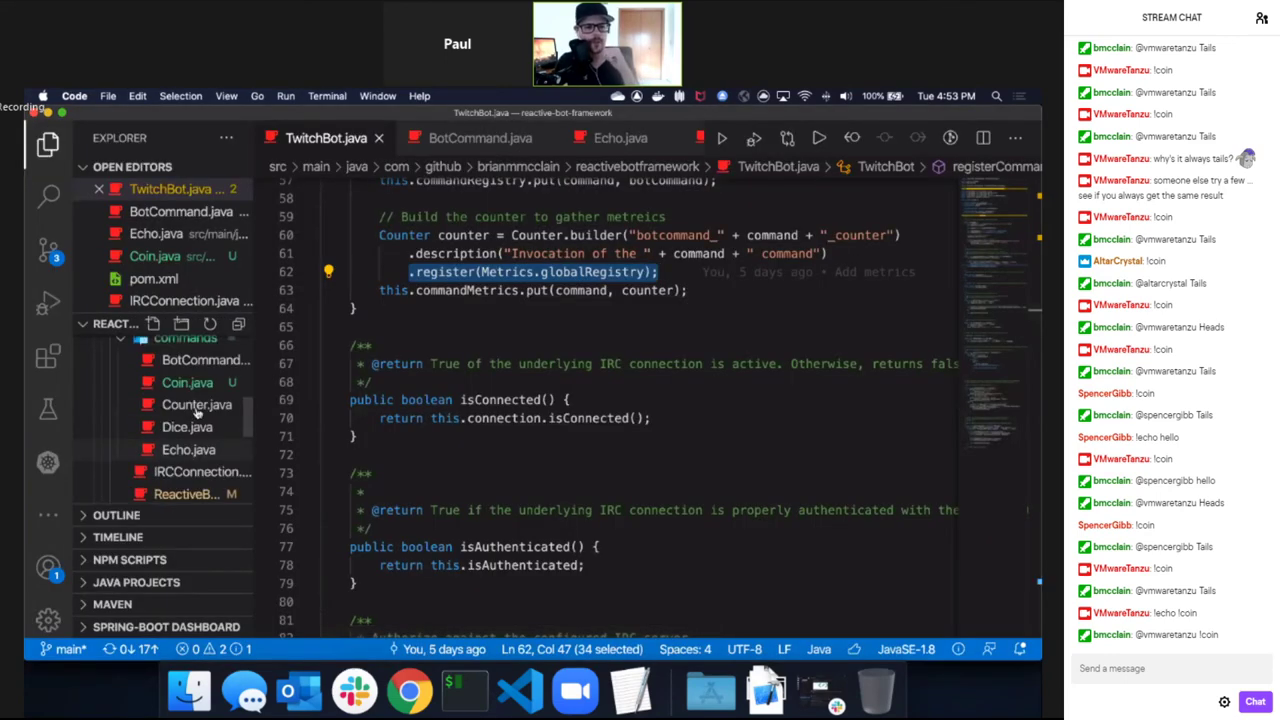
scroll(197, 412, up, 5)
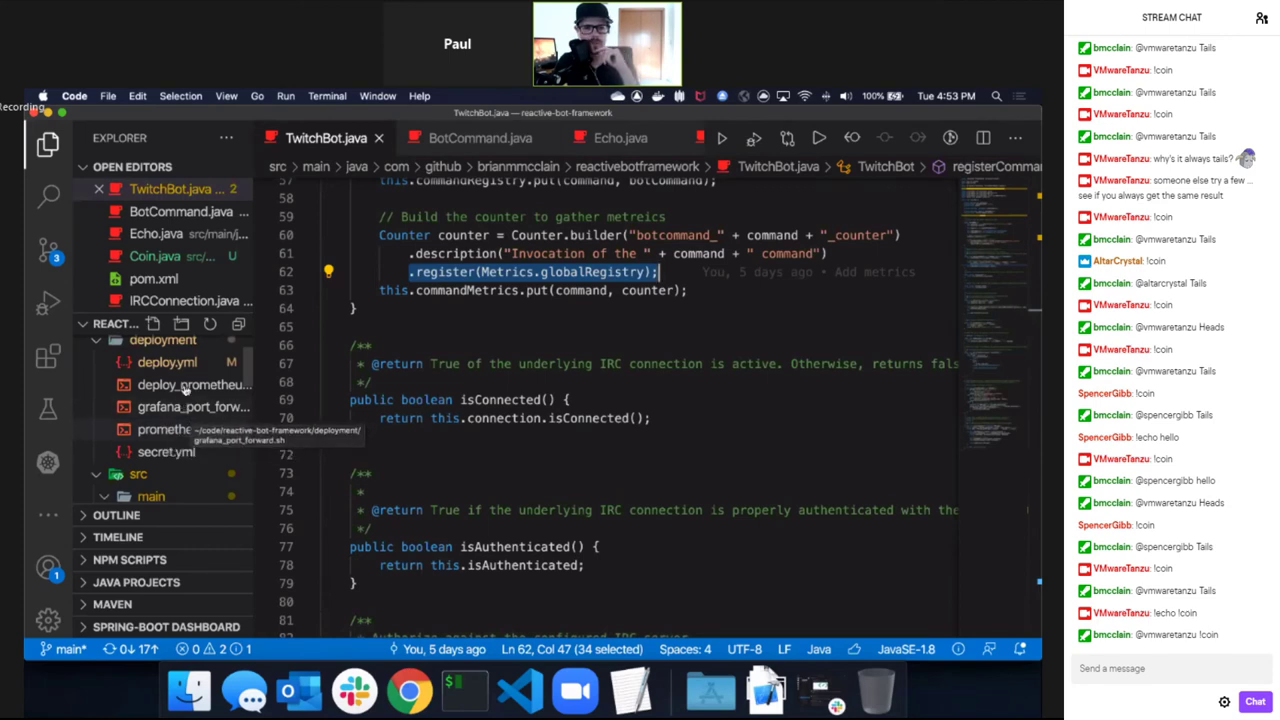
click(185, 386)
click(185, 388)
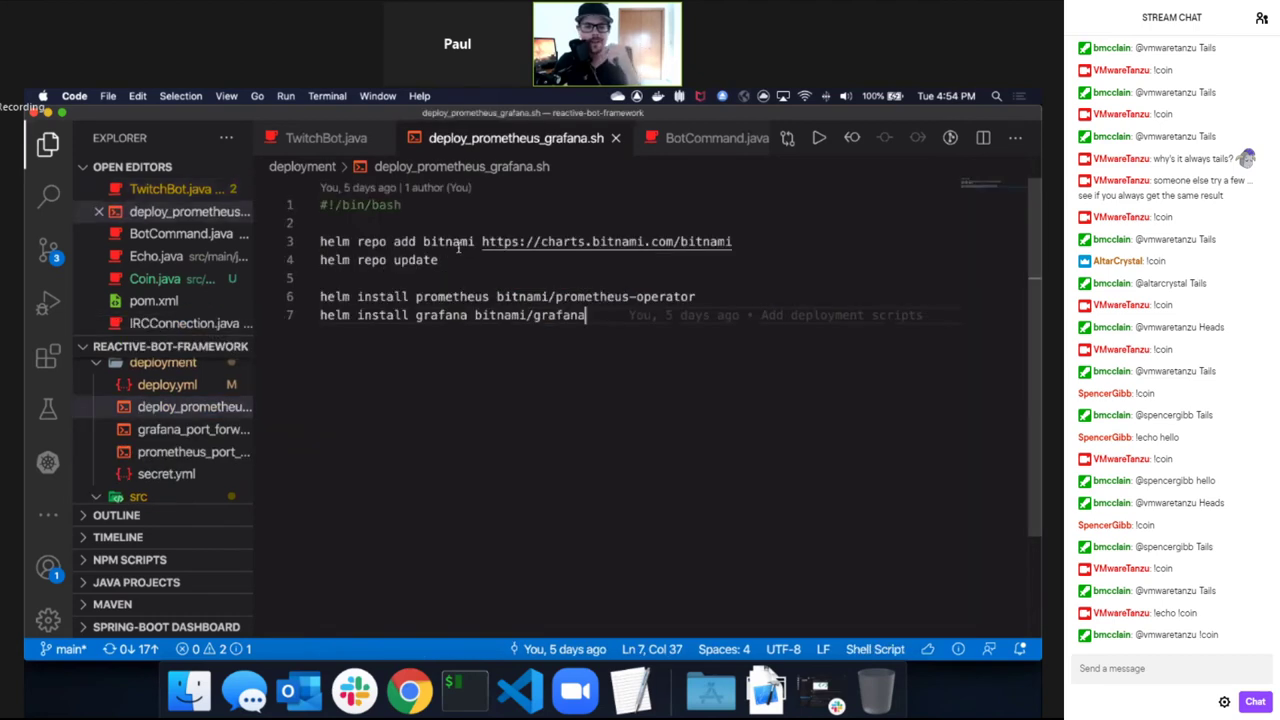
click(497, 296)
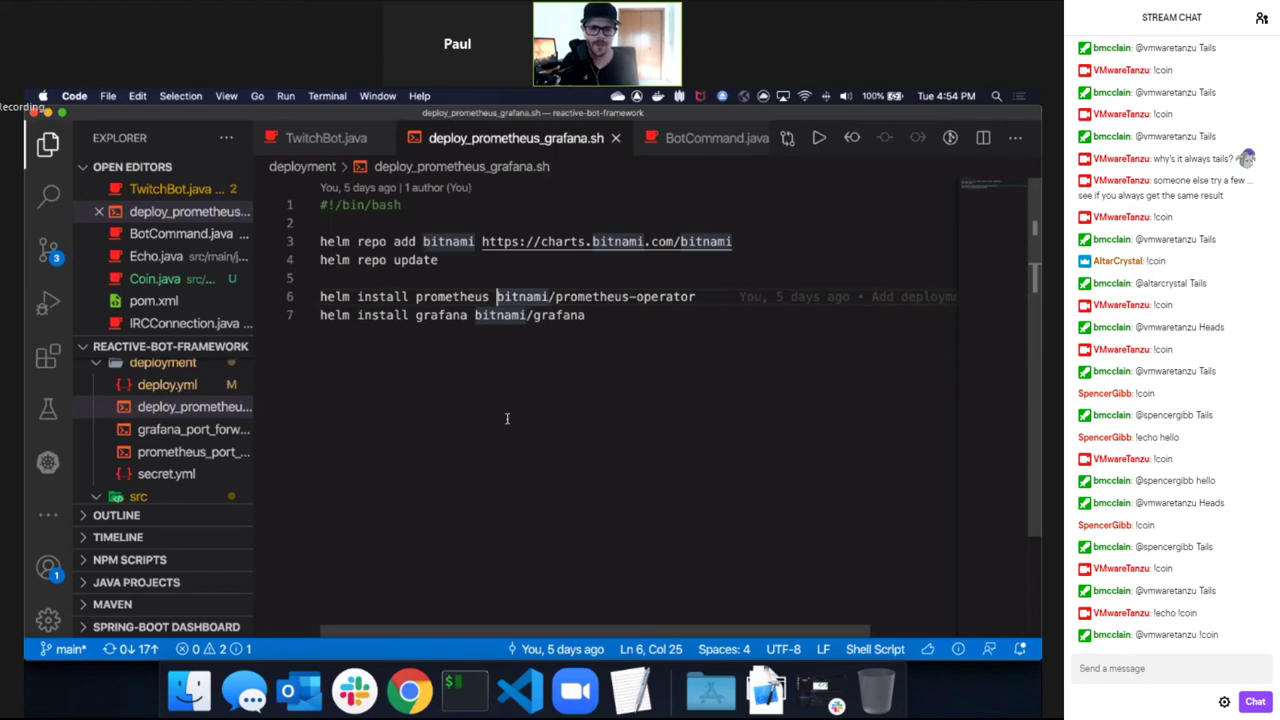
key(super+Tab)
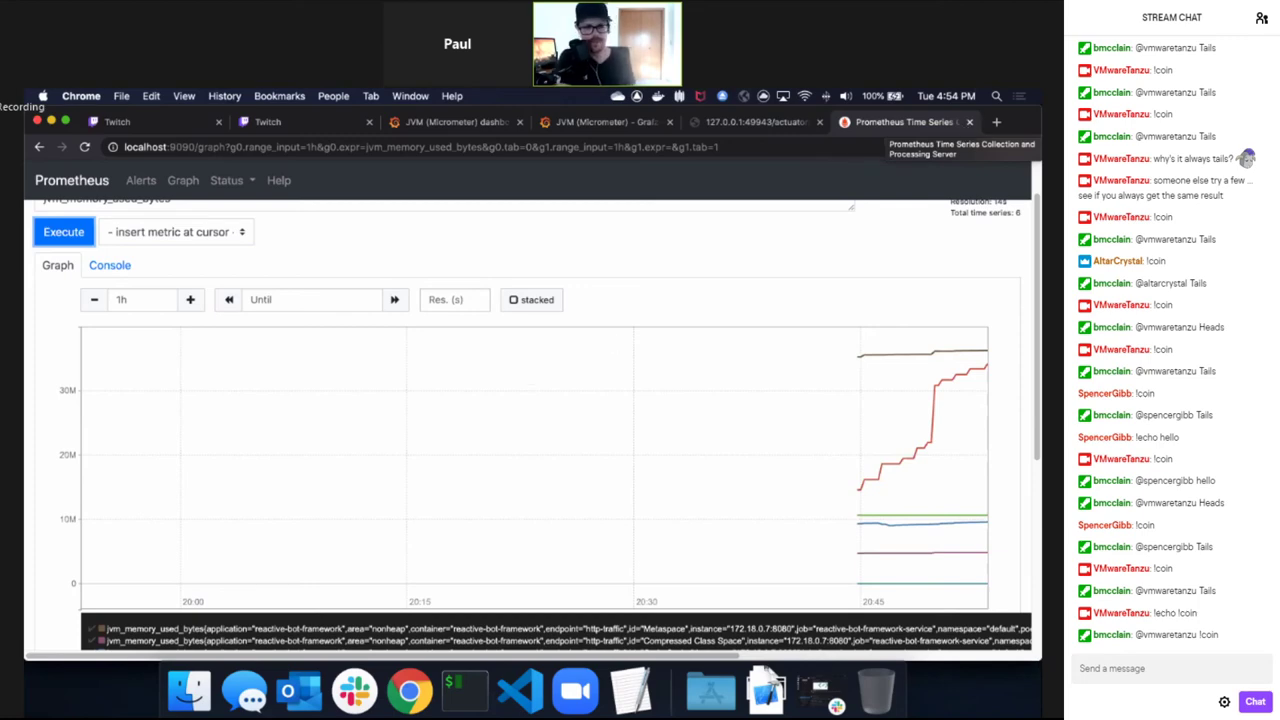
Switch to iTerm2 and print the contents of deployment/grafana_port_forward.sh with cat.
key(super+Tab)
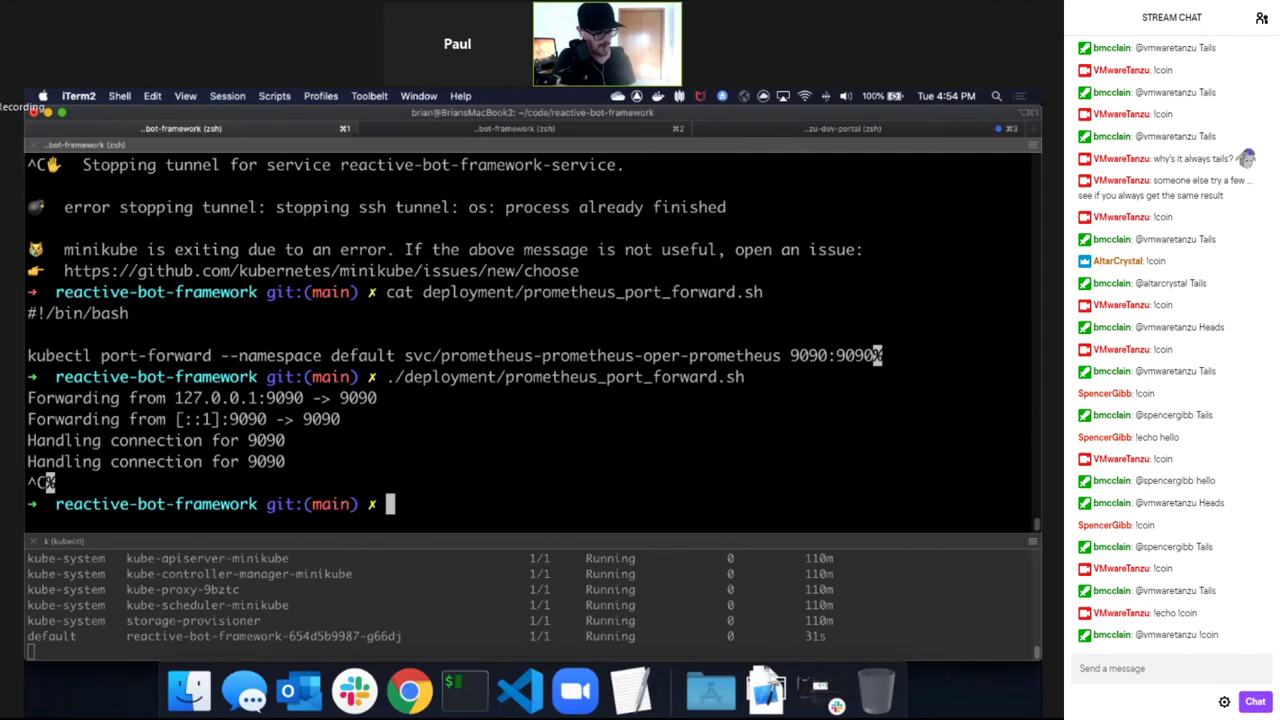
text(ca)
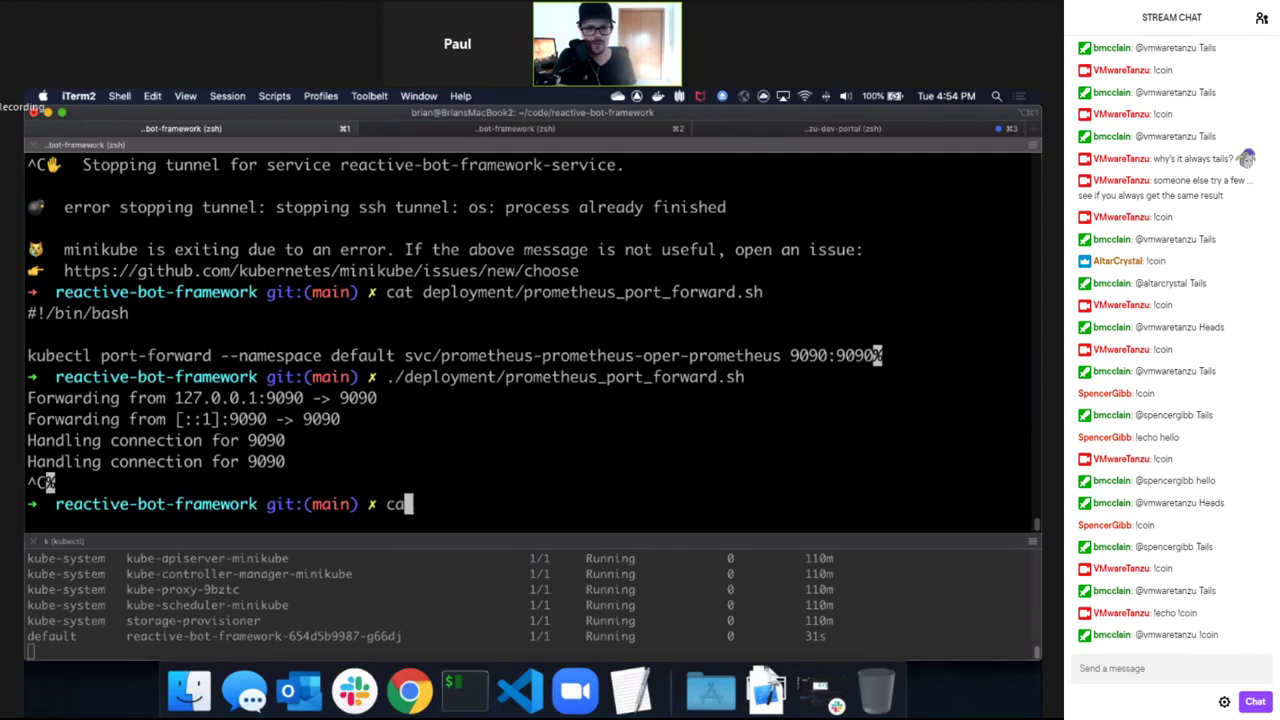
text(t dep)
key(Tab)
key(Tab)
key(Tab)
key(Tab)
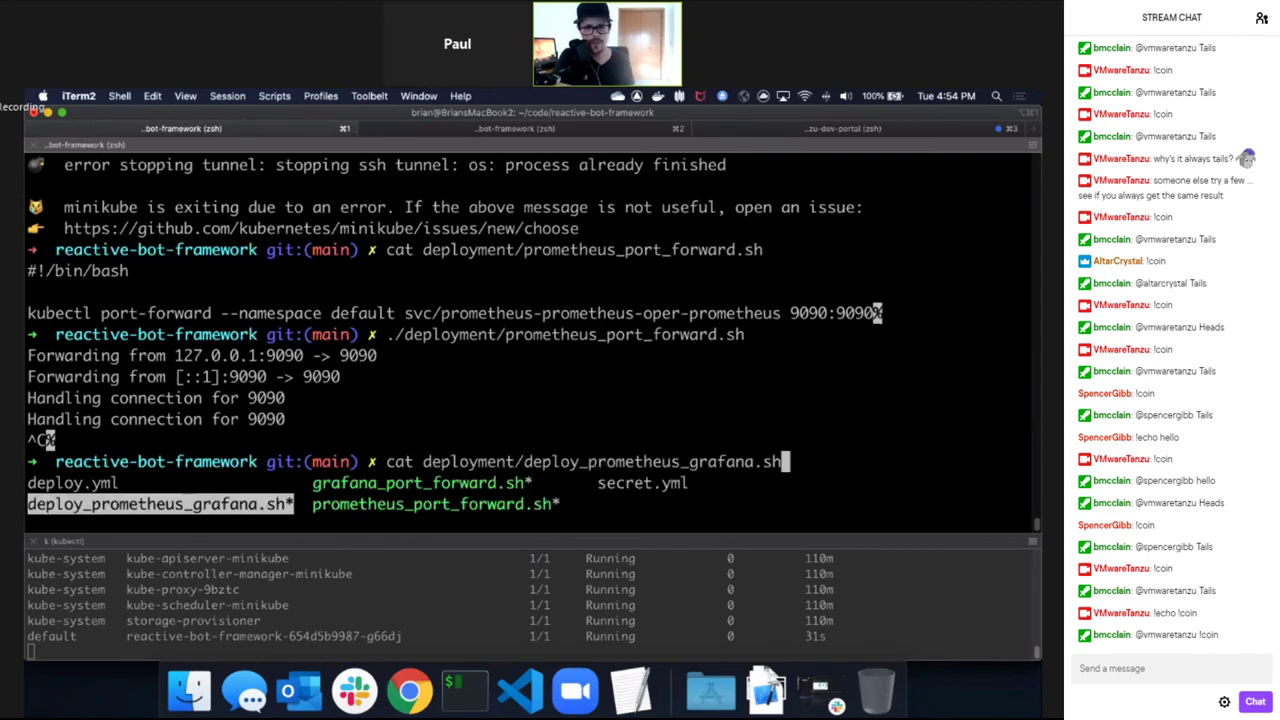
key(Tab)
key(Return)
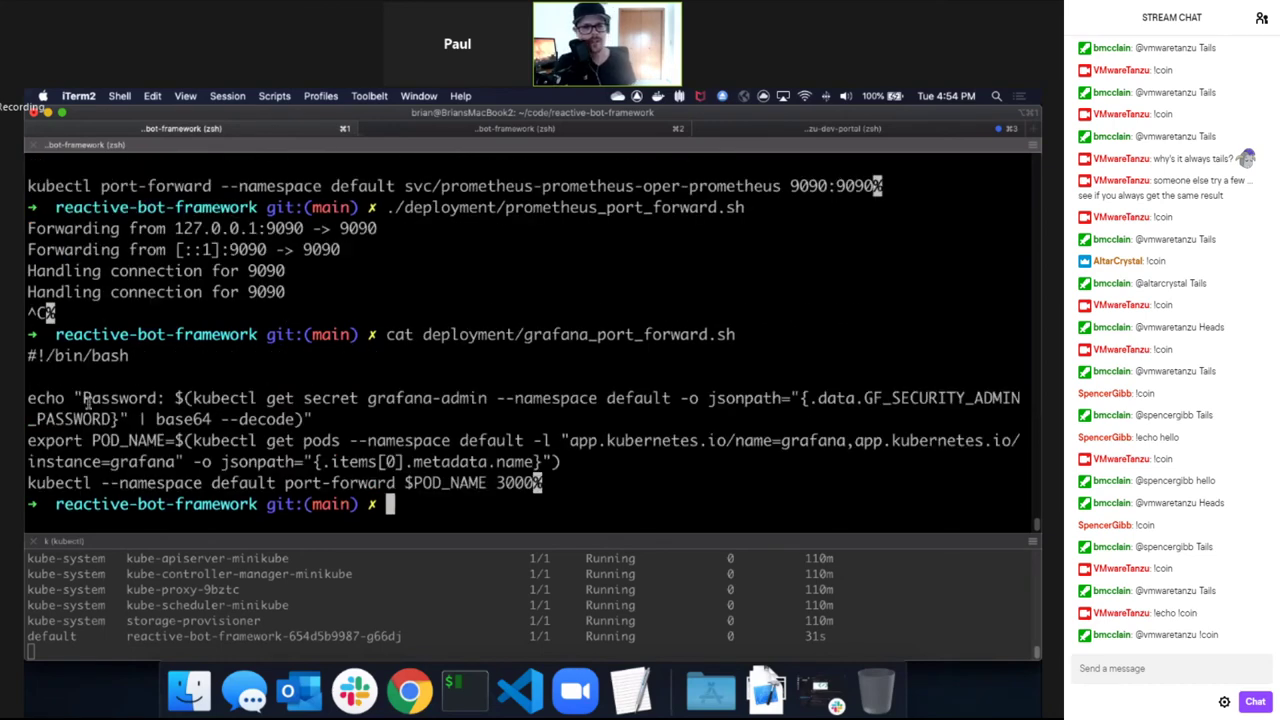
Highlight the script's password echo command, and its POD_NAME export and port-forward lines, to examine them.
double_click(33, 394)
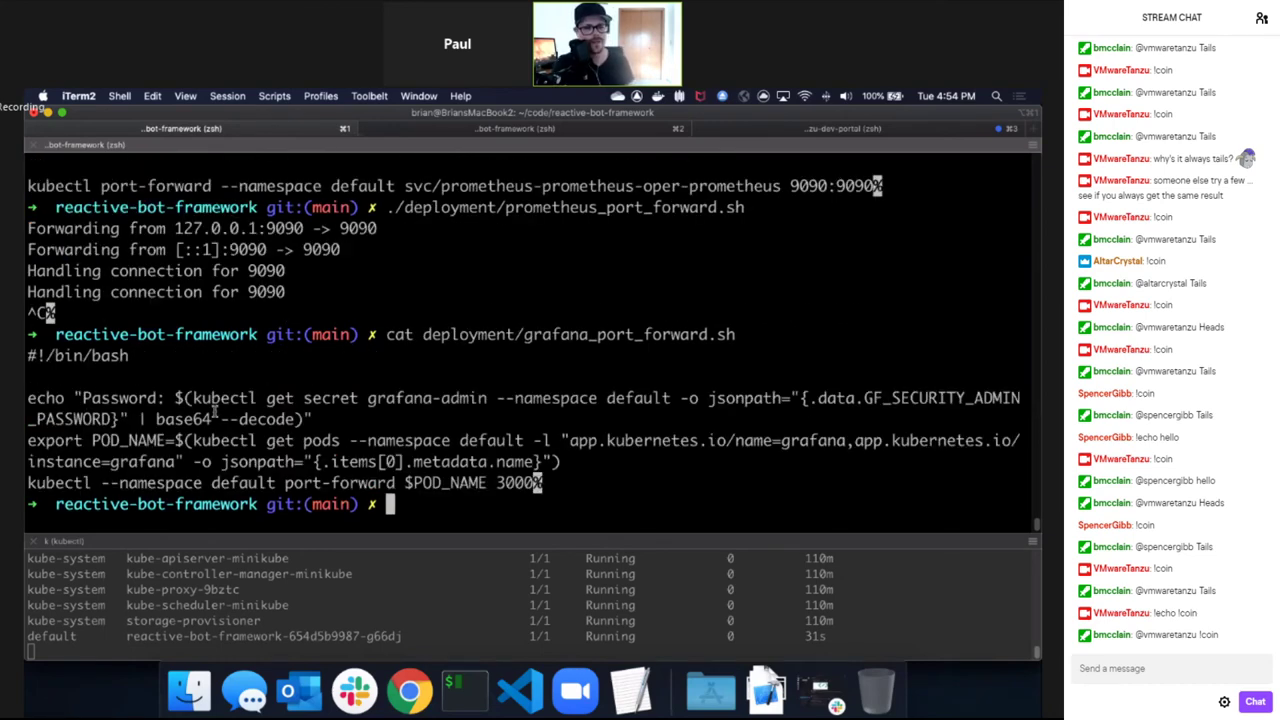
shift+click(67, 398)
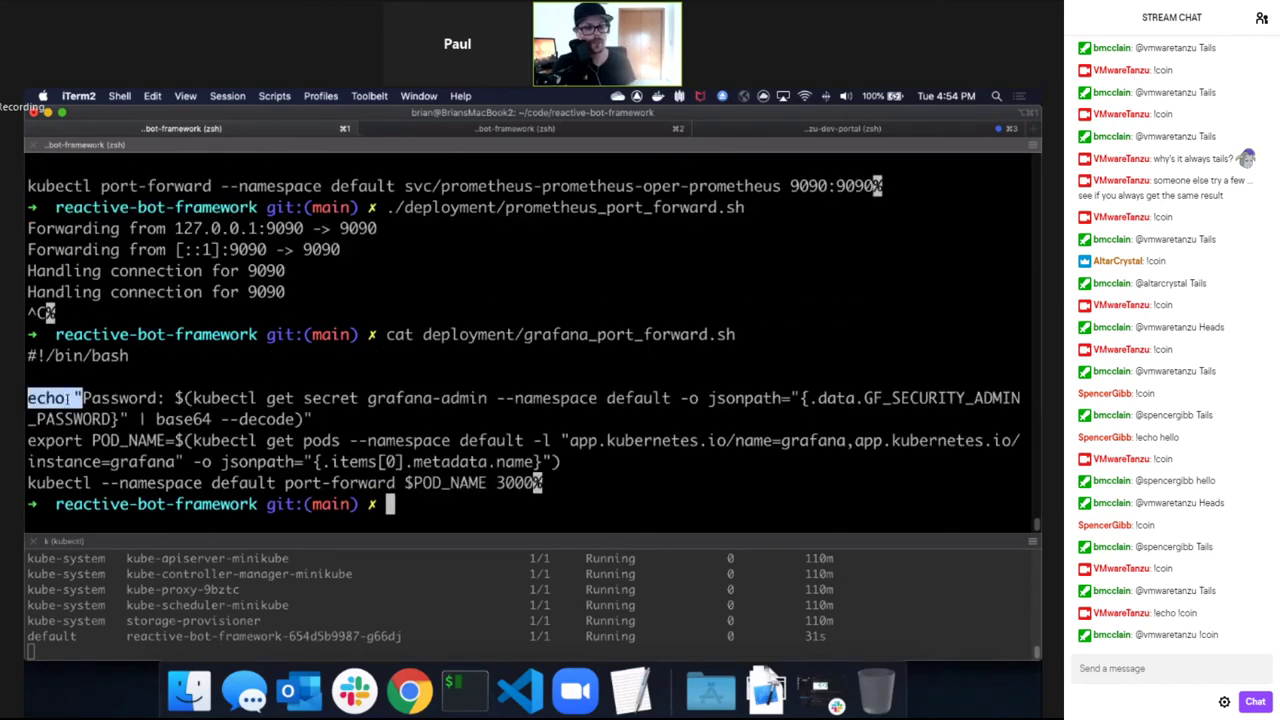
triple_click(67, 398)
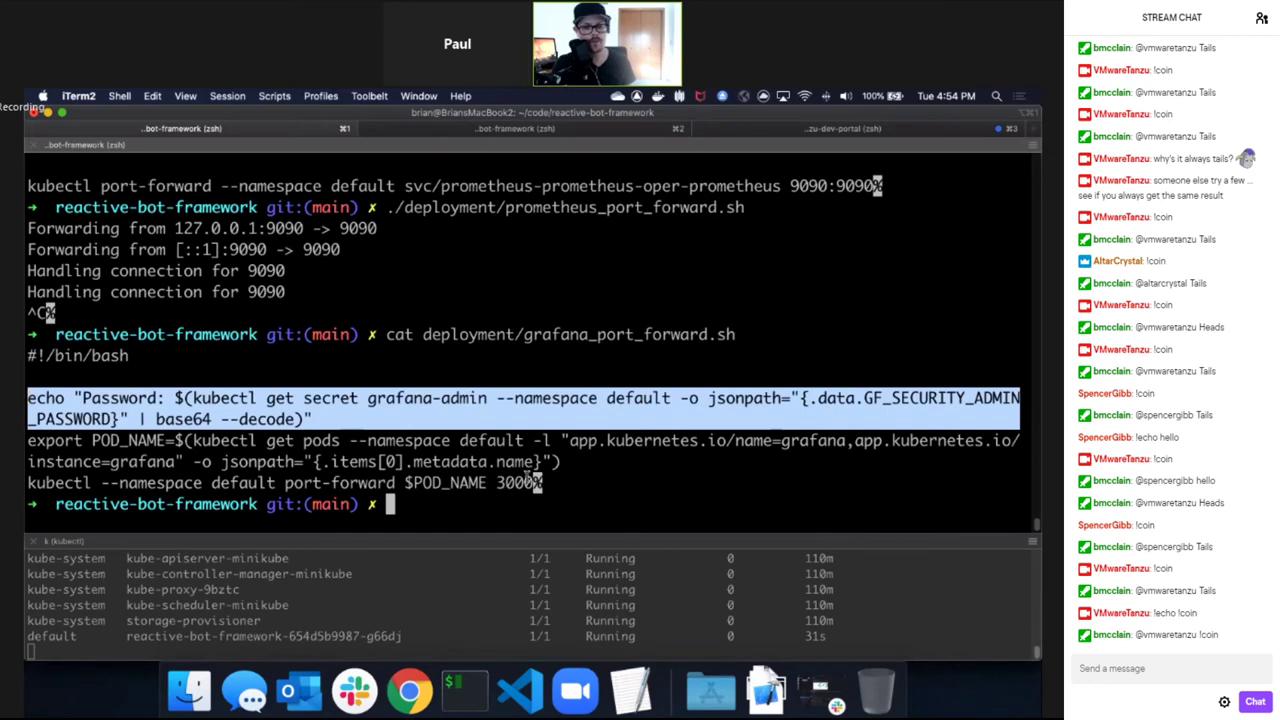
click(107, 443)
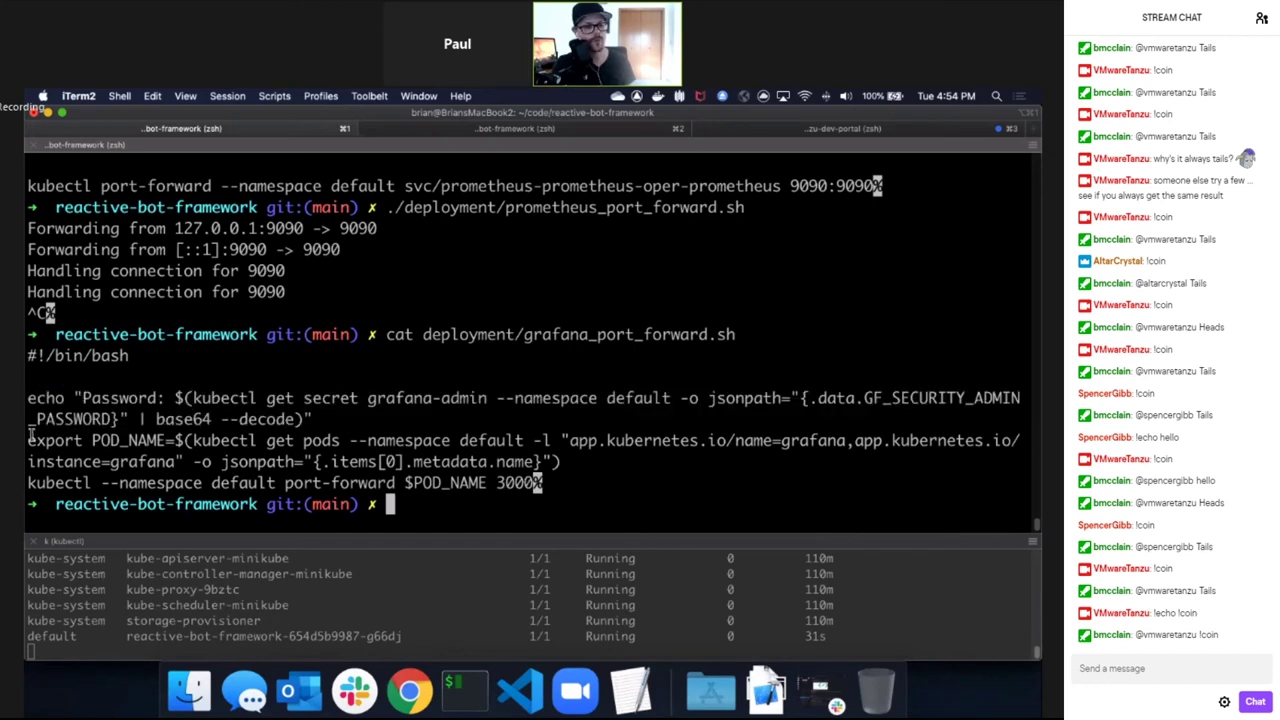
shift+click(30, 437)
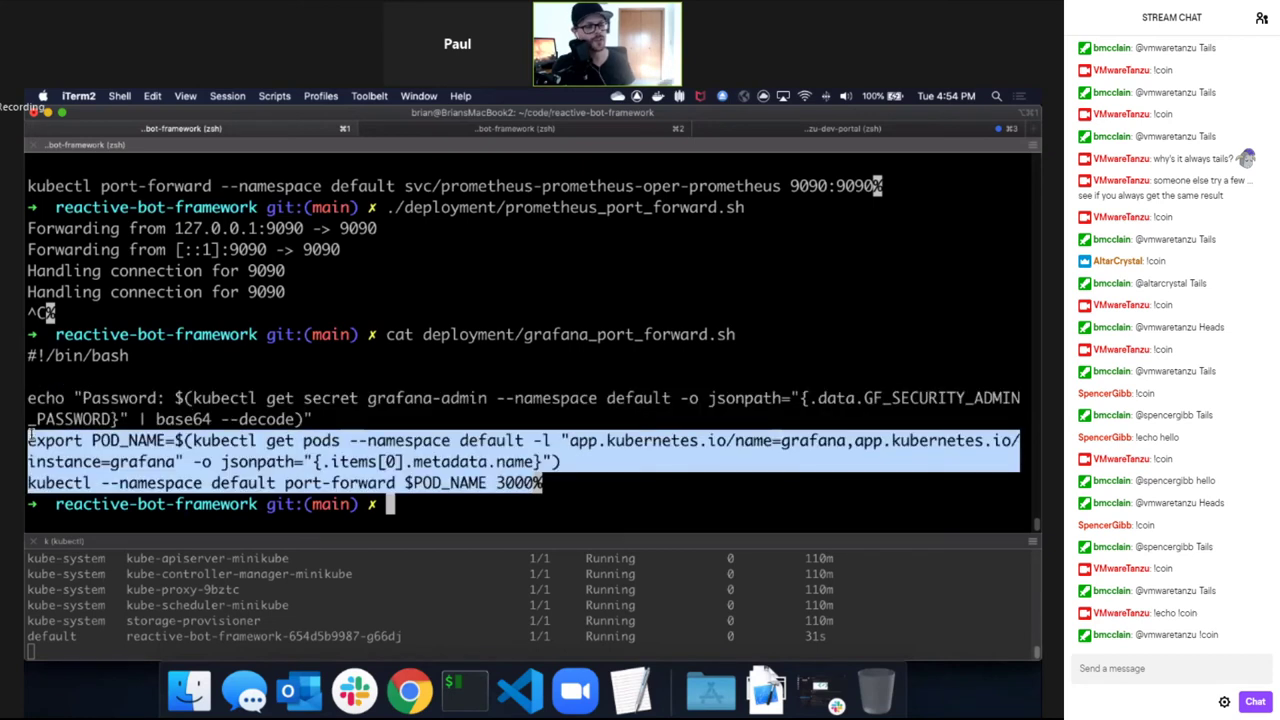
click(638, 504)
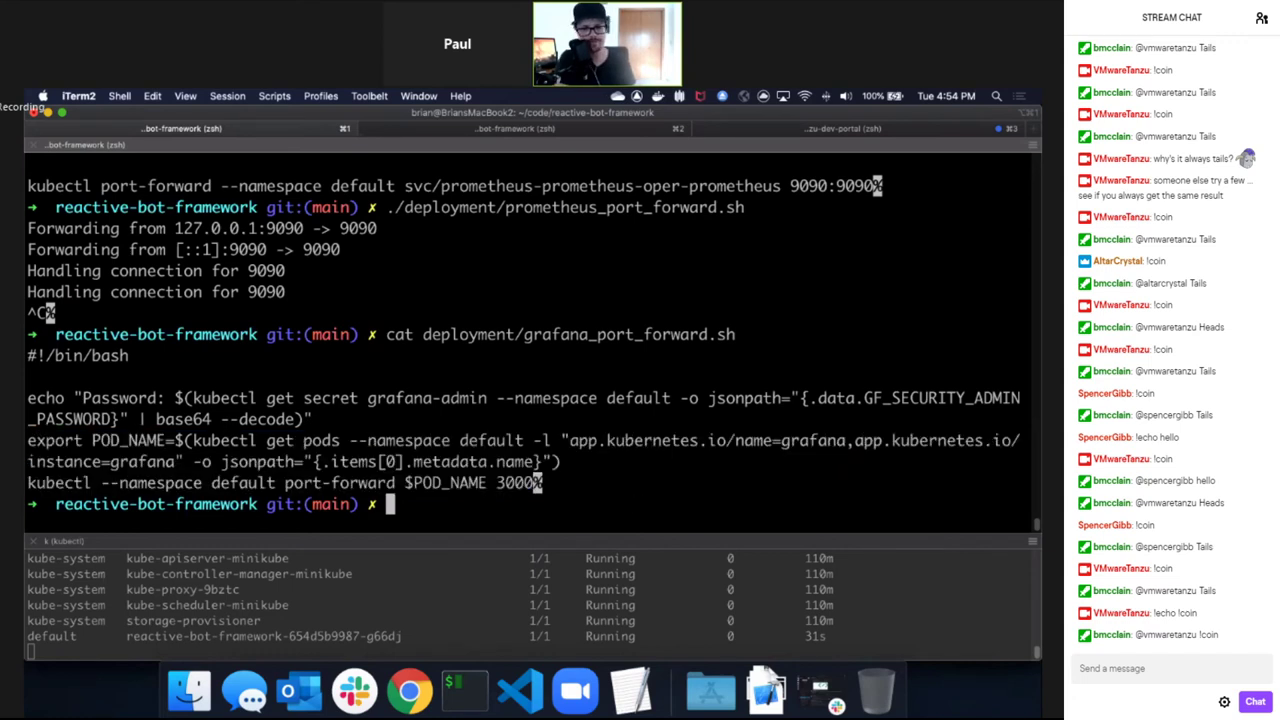
Run ./deployment/grafana_port_forward.sh and select the Grafana admin password it prints.
text(./deployment/)
key(Tab)
key(Tab)
key(Tab)
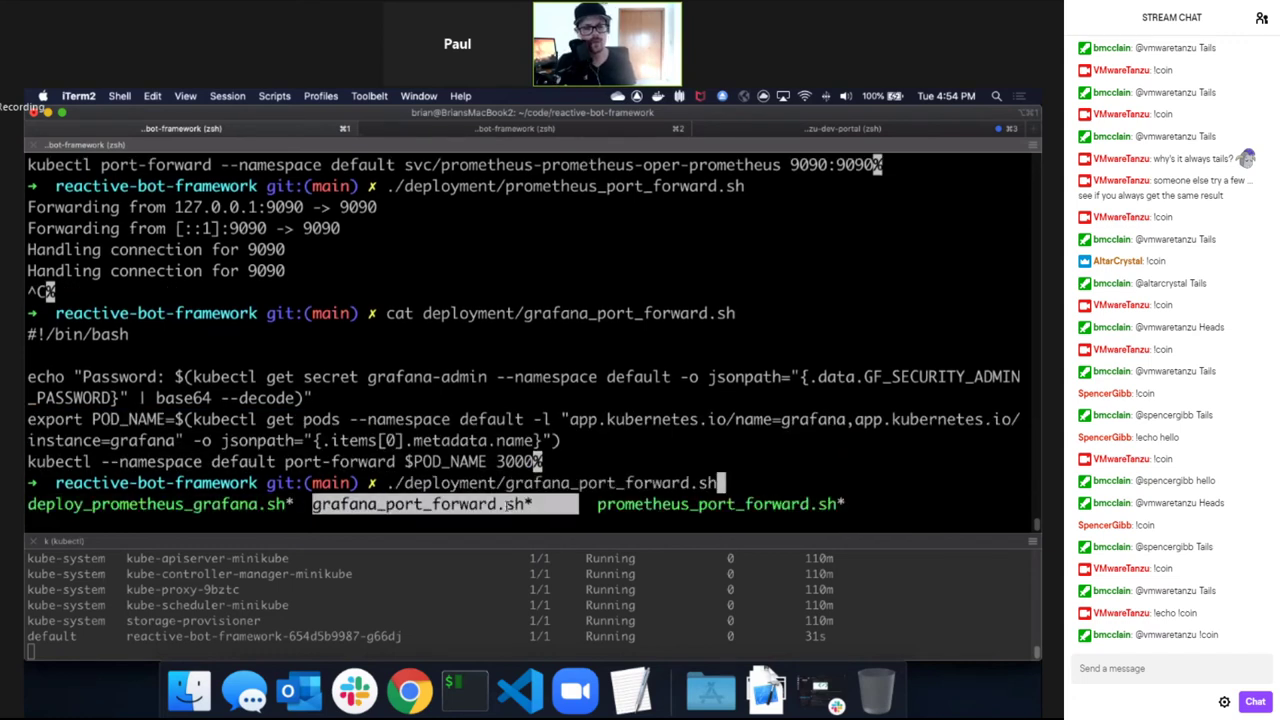
key(Return)
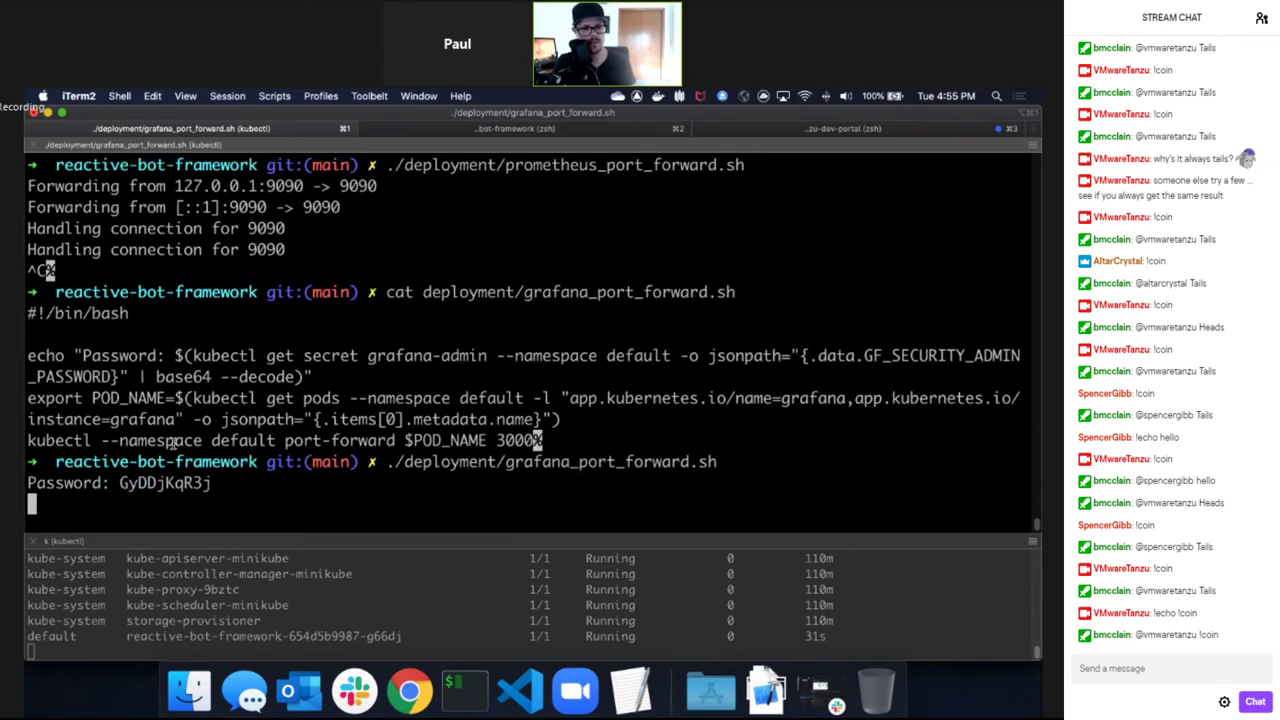
double_click(147, 483)
double_click(172, 440)
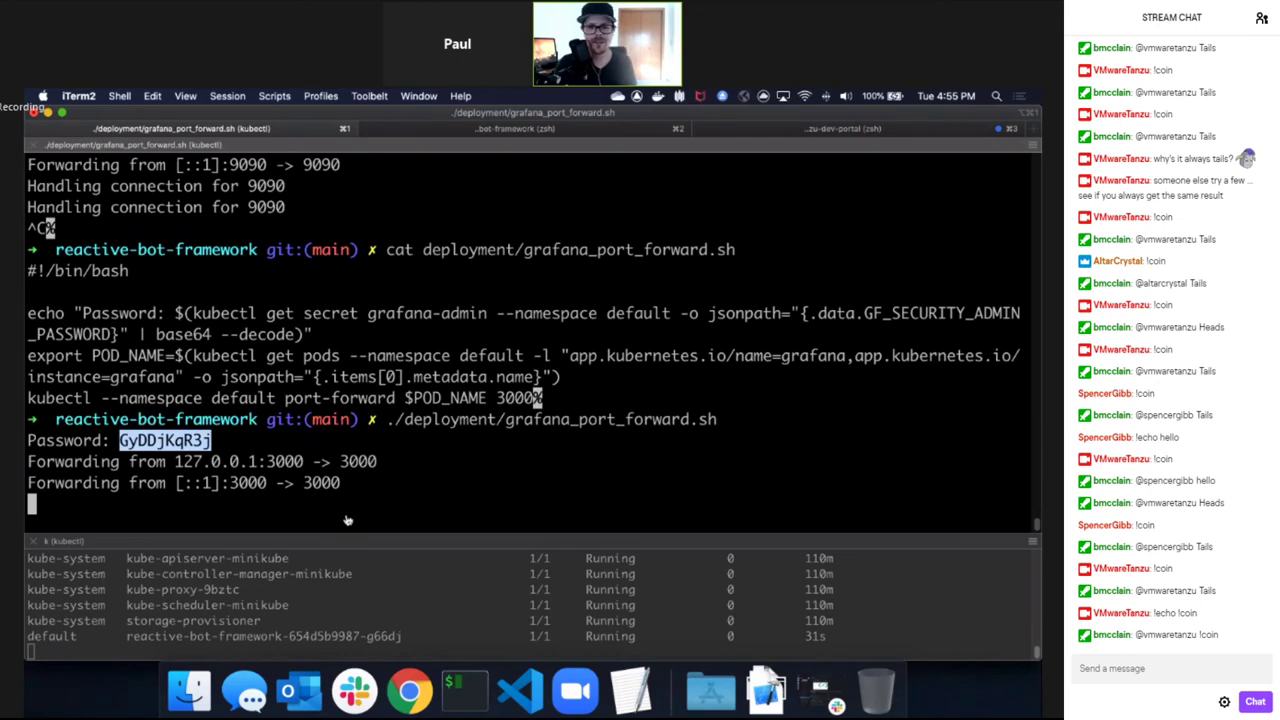
Switch to Chrome and open localhost:3000 in a new tab.
key(super+Tab)
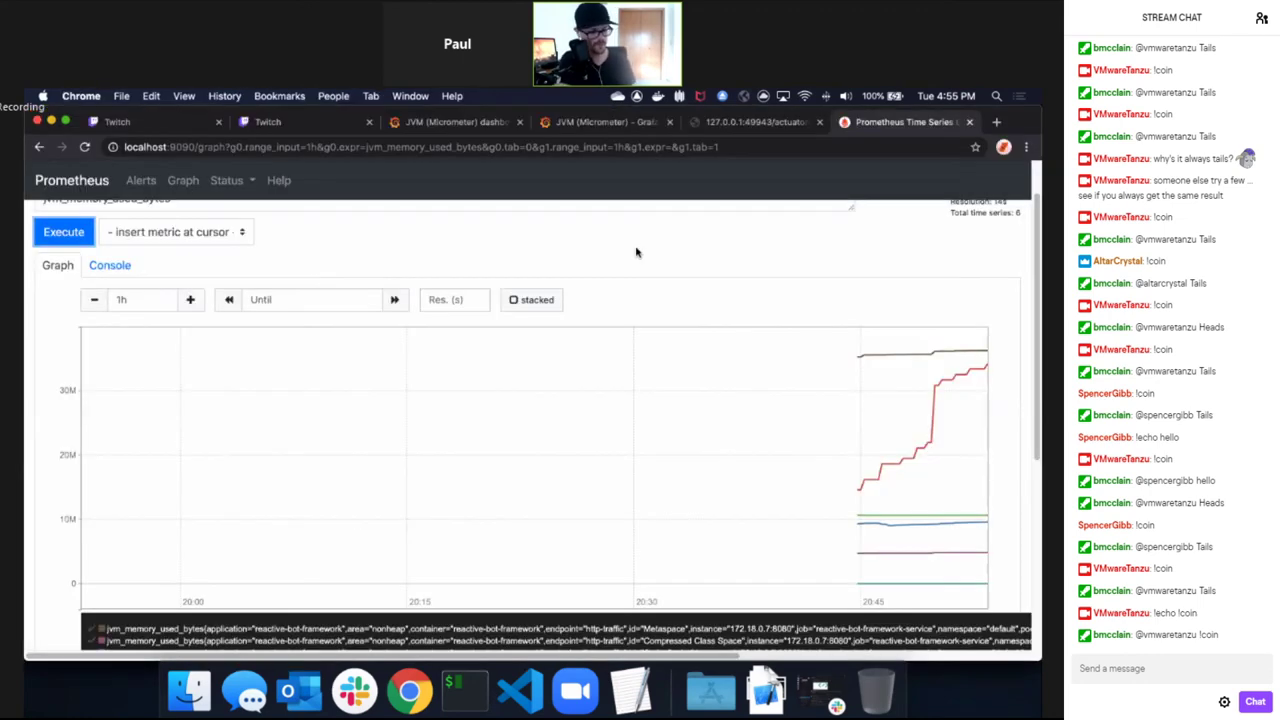
key(super+t)
text(localhost:3000)
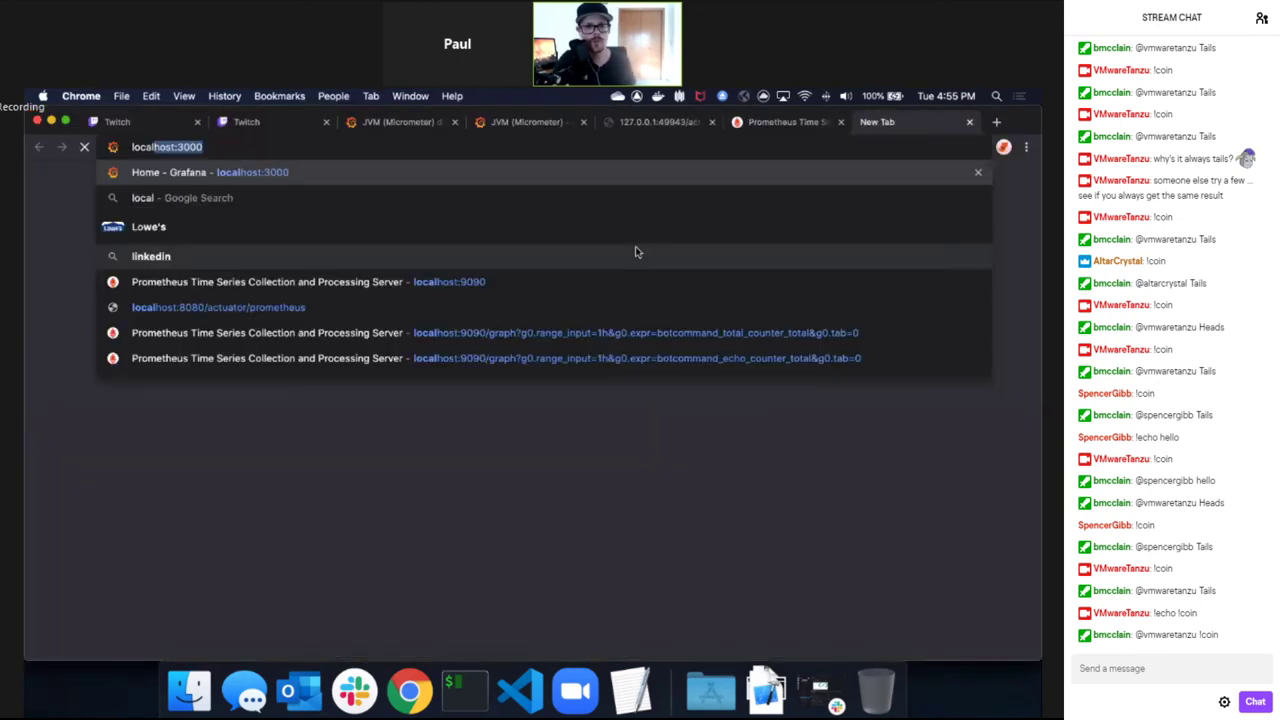
key(Return)
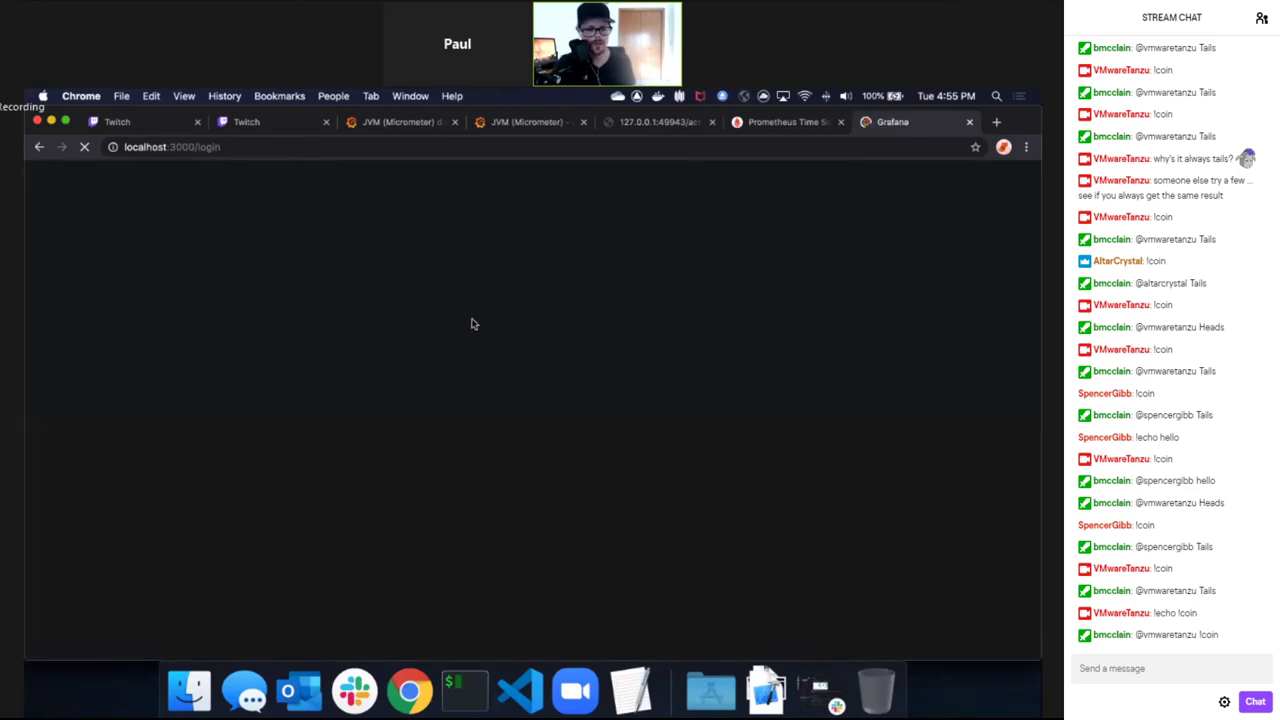
Log in to Grafana with the username admin and the account password.
text(ad)
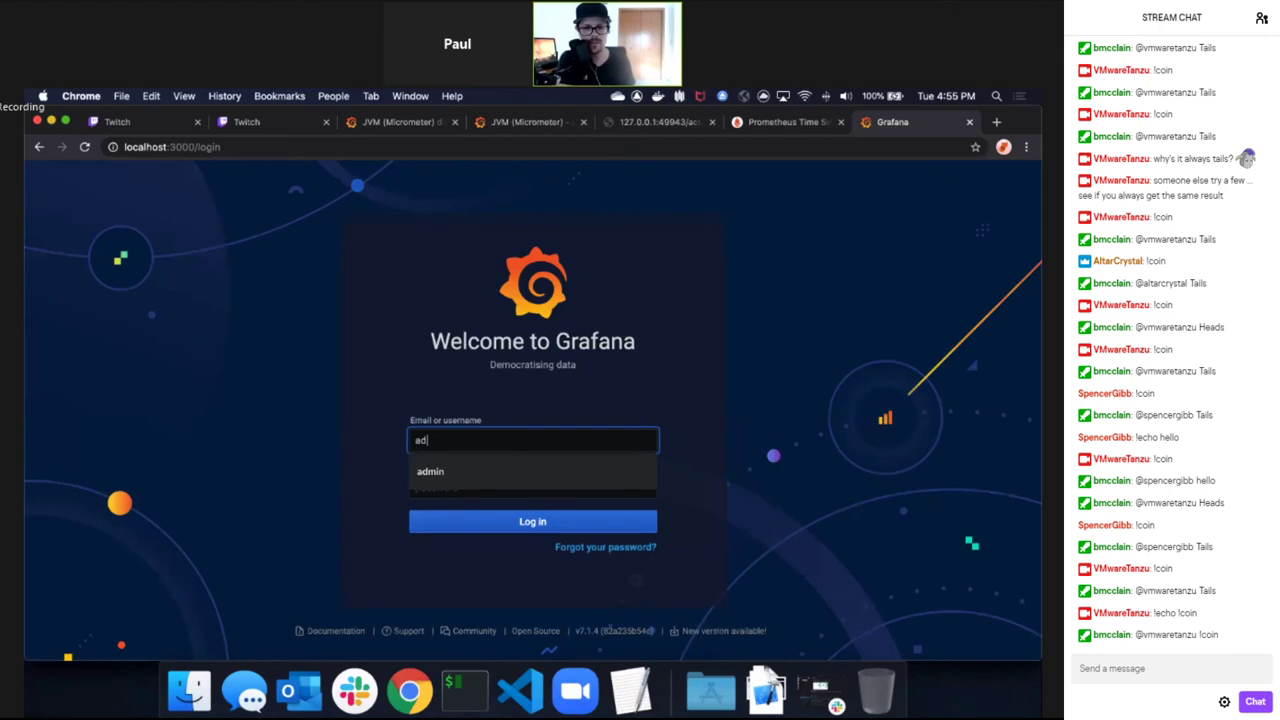
key(Down)
key(Return)
key(Tab)
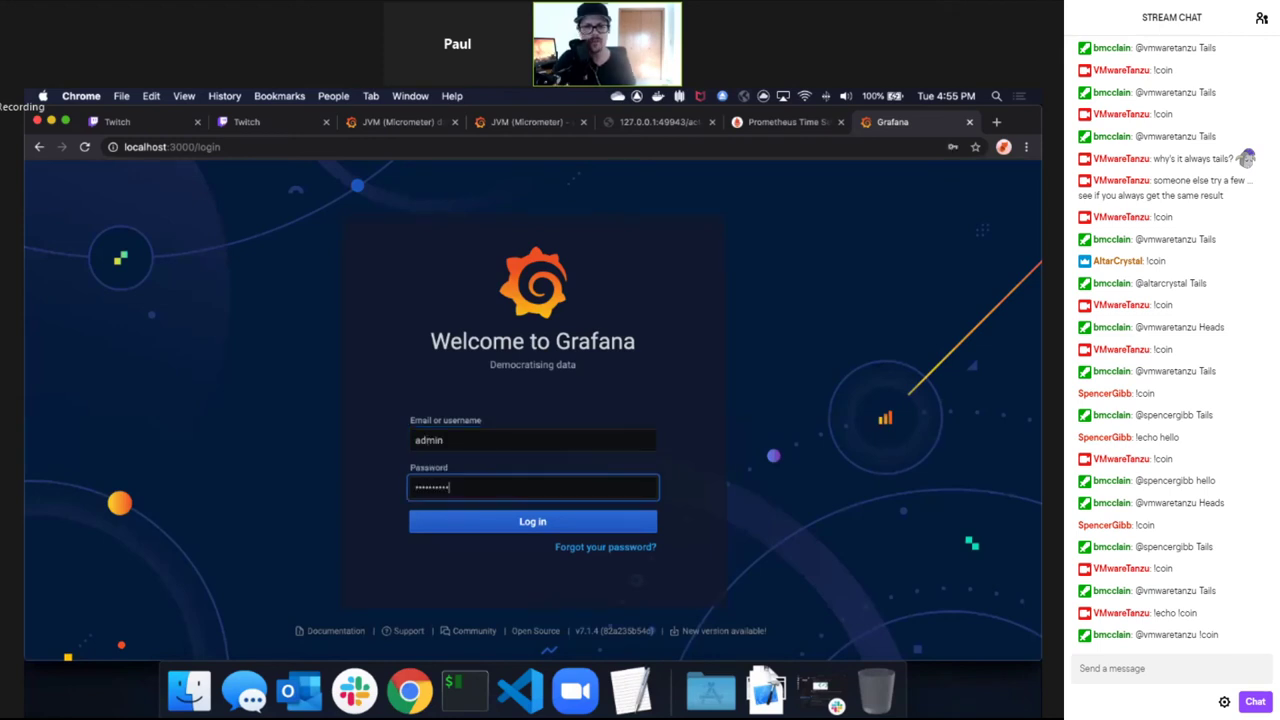
key(Return)
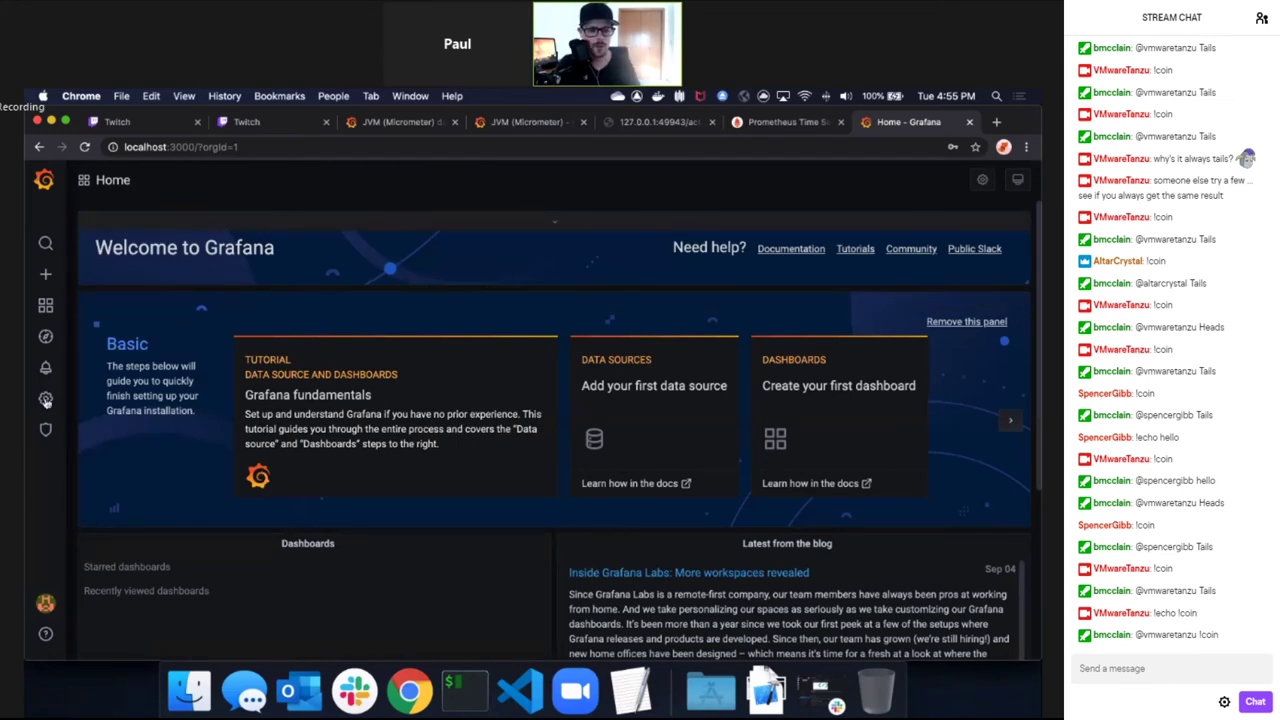
mouse_move(44, 405)
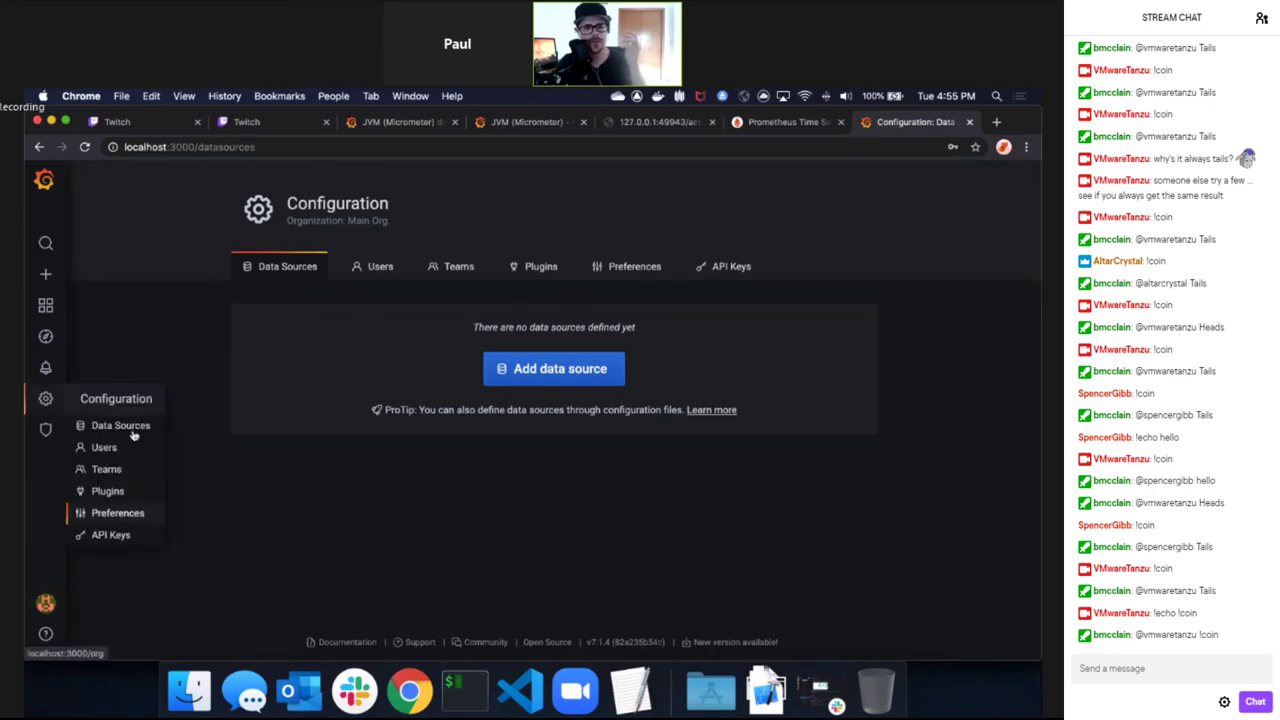
click(532, 370)
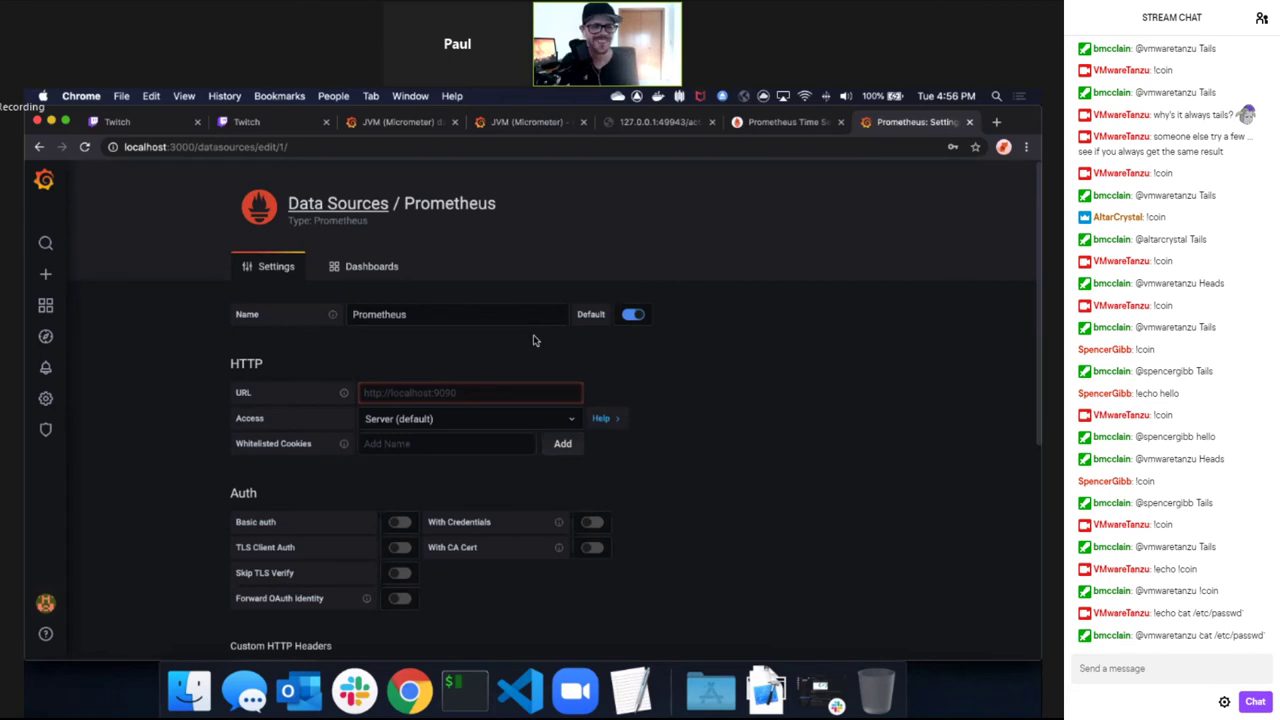
click(459, 391)
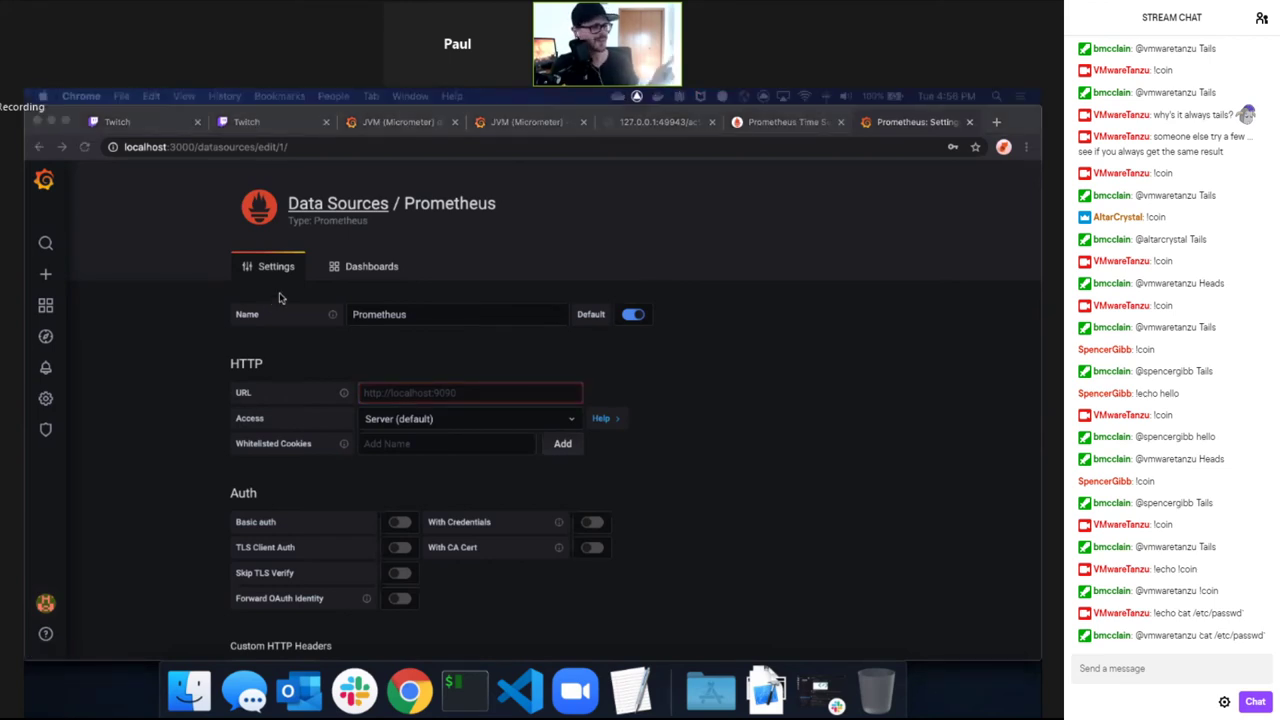
click(520, 391)
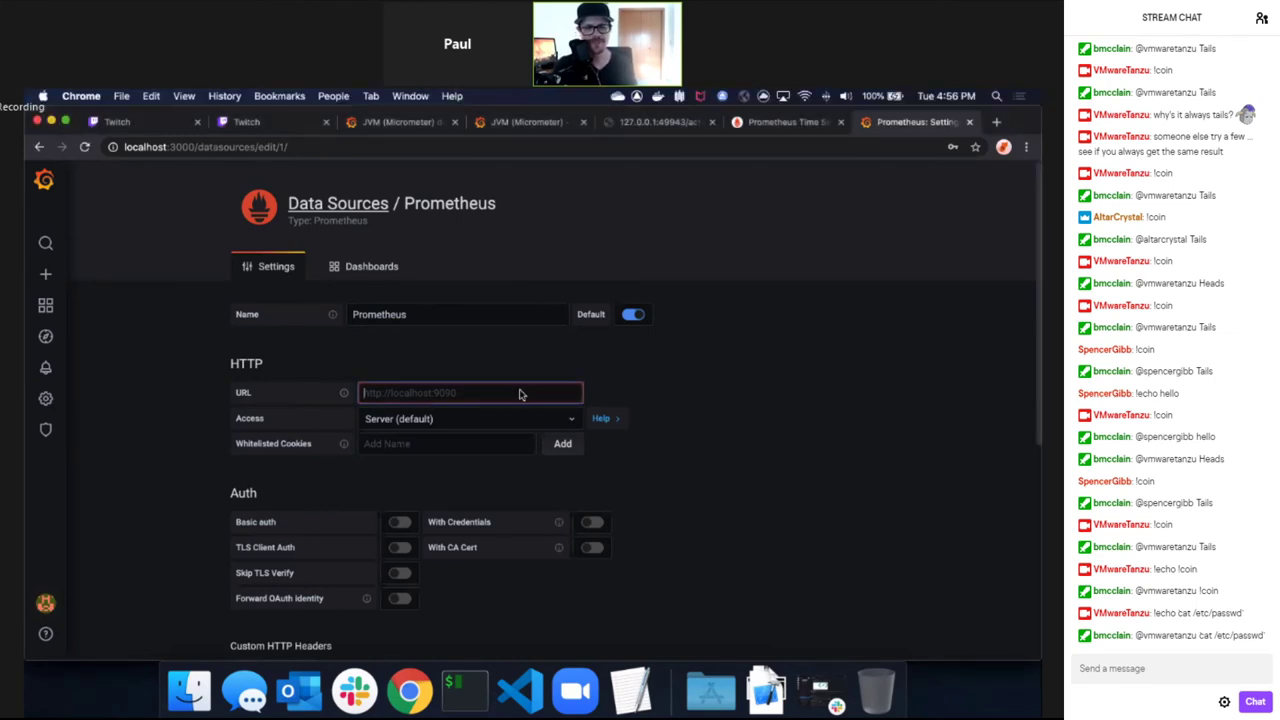
key(super+v)
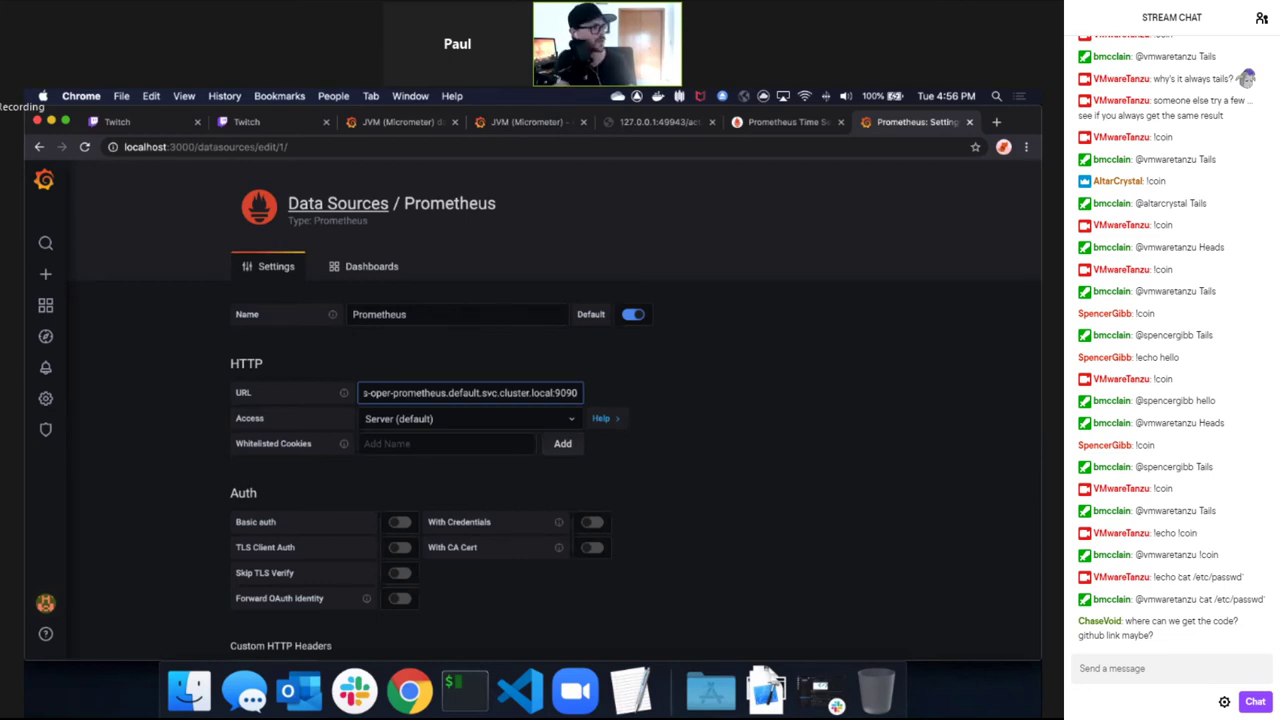
Examine the data source URL in close-up, from the Prometheus service name through the namespace and cluster domain to the port.
key(super+Tab)
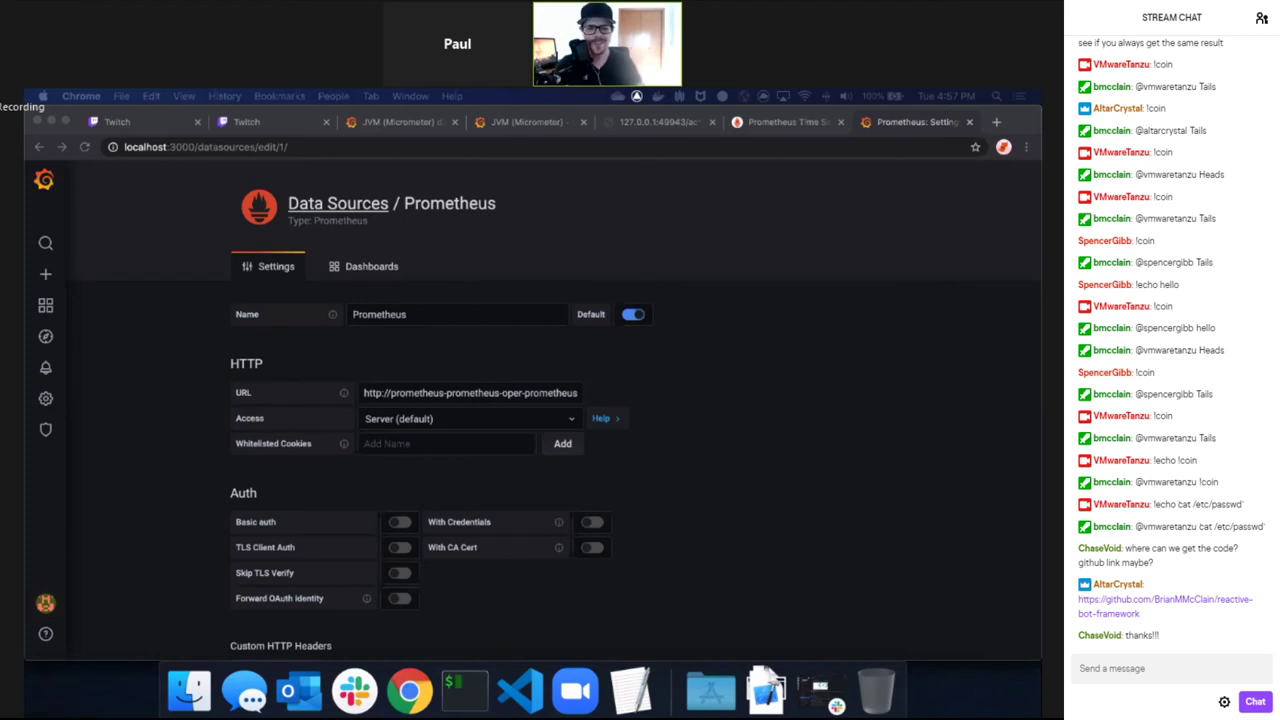
click(747, 466)
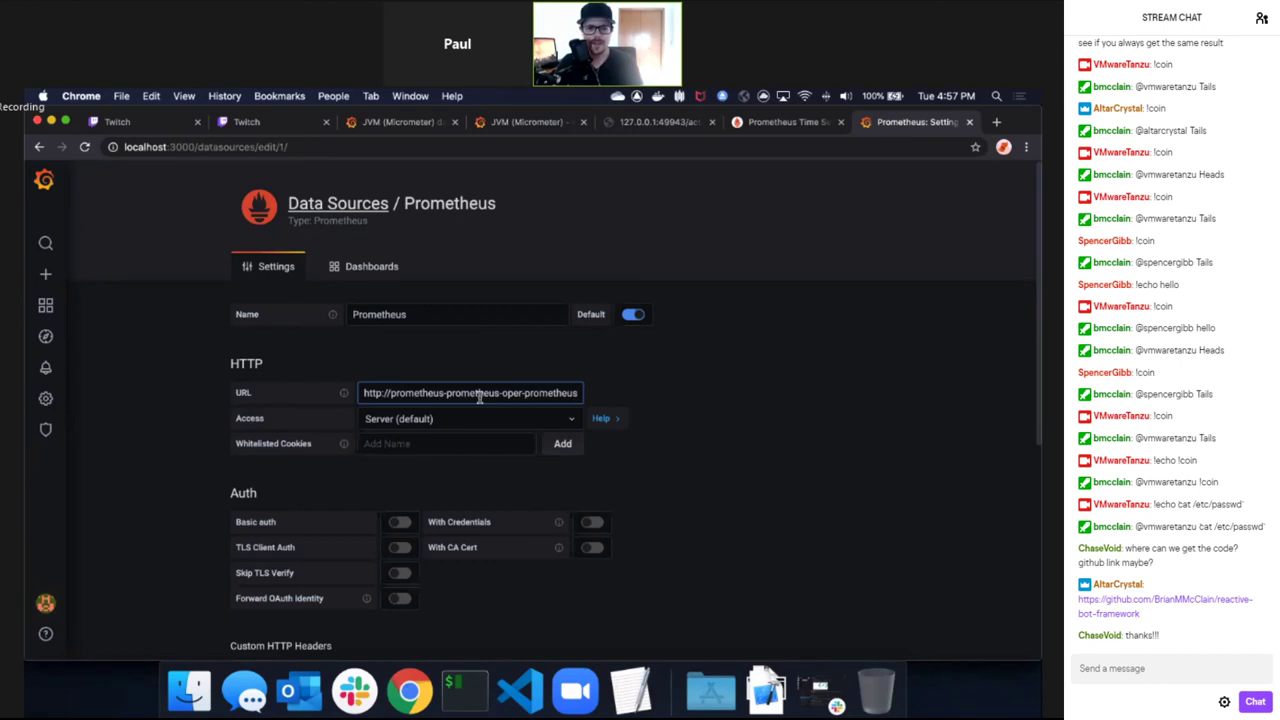
scroll(480, 397, up, 3)
scroll(480, 397, up, 3)
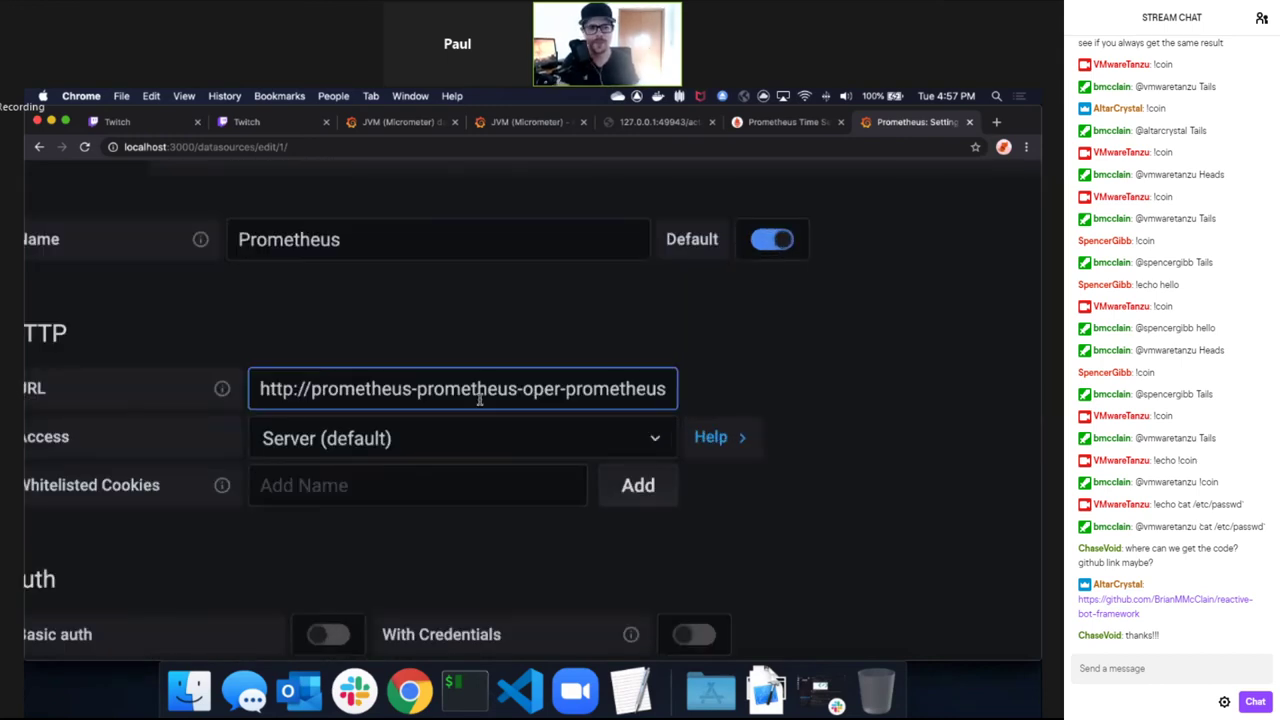
click(488, 388)
click(610, 388)
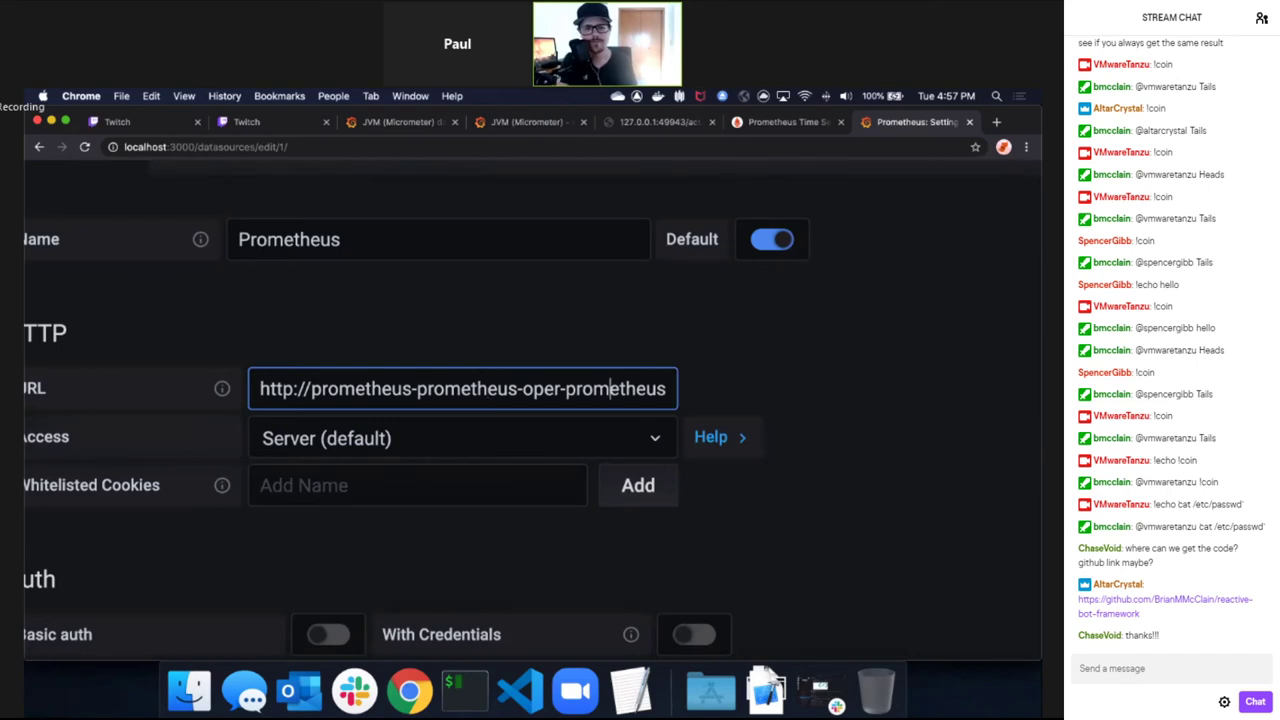
key(Right)
key(Right)
key(Right)
key(Right)
key(Right)
key(Right)
key(Right)
key(Right)
key(Right)
key(Right)
key(Right)
key(Right)
key(Right)
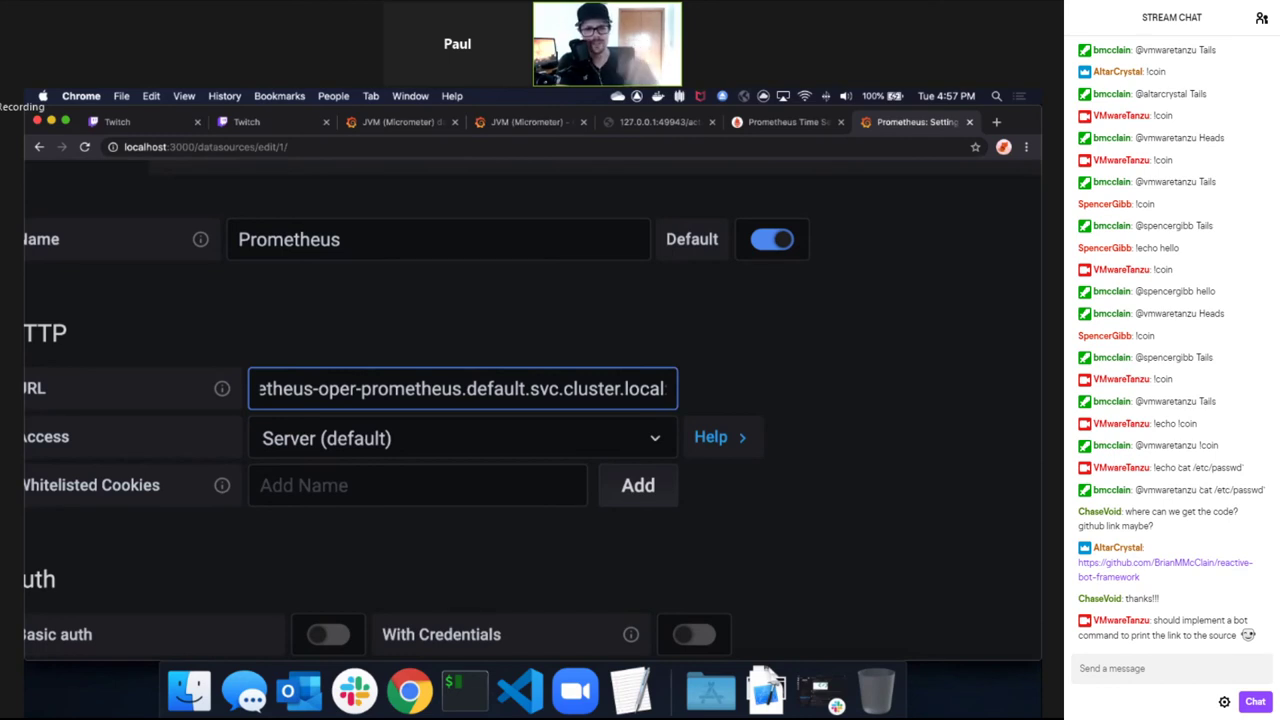
click(563, 388)
click(625, 388)
click(661, 388)
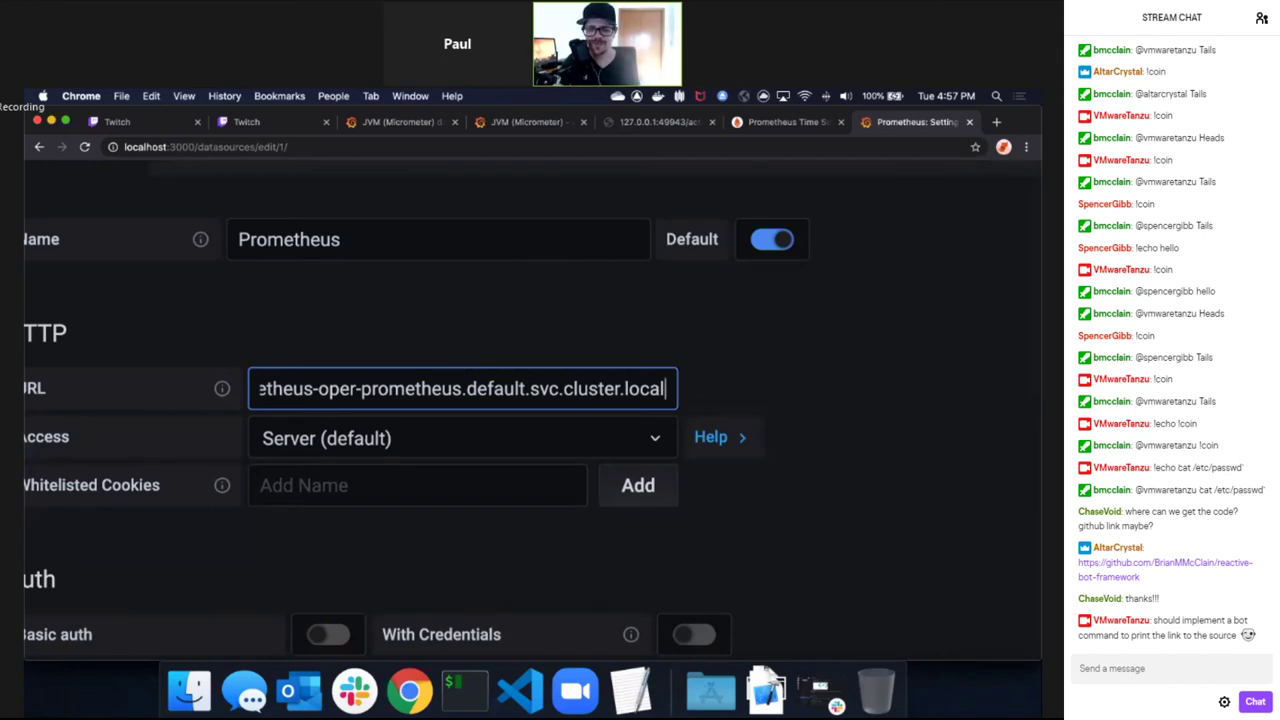
text(:9090)
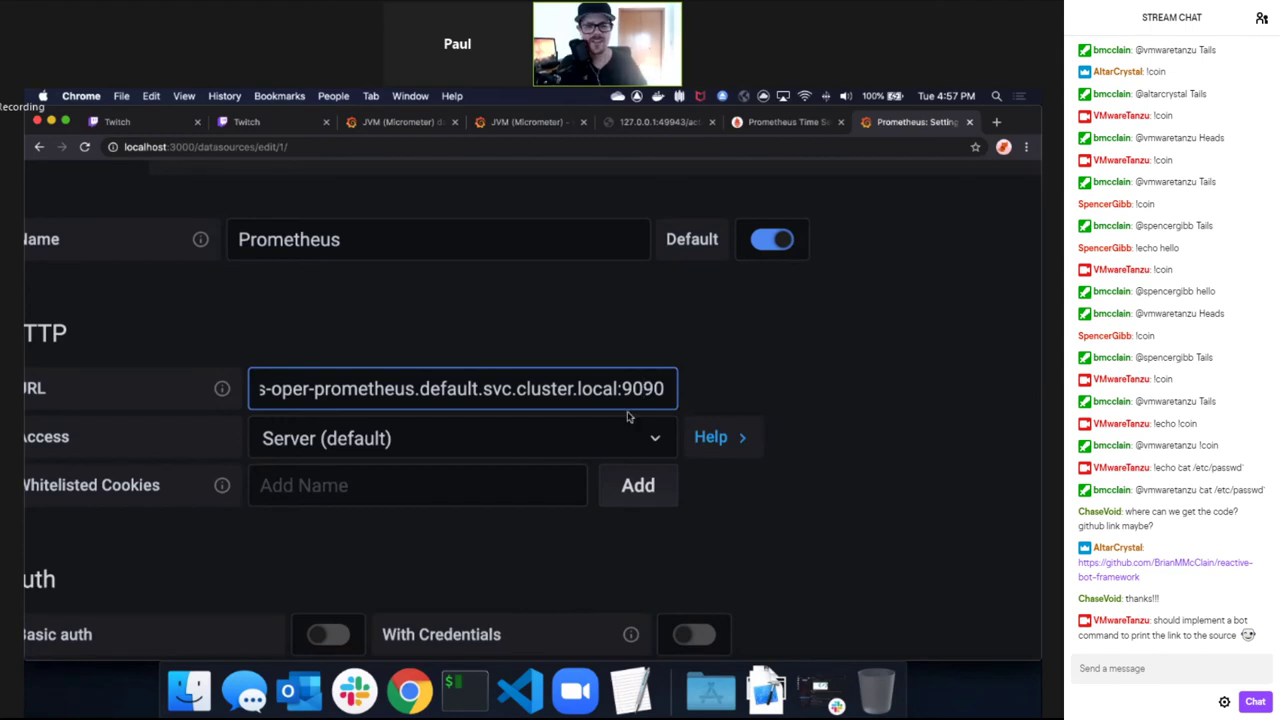
Save and test the Prometheus data source.
key(super+0)
scroll(628, 418, down, 5)
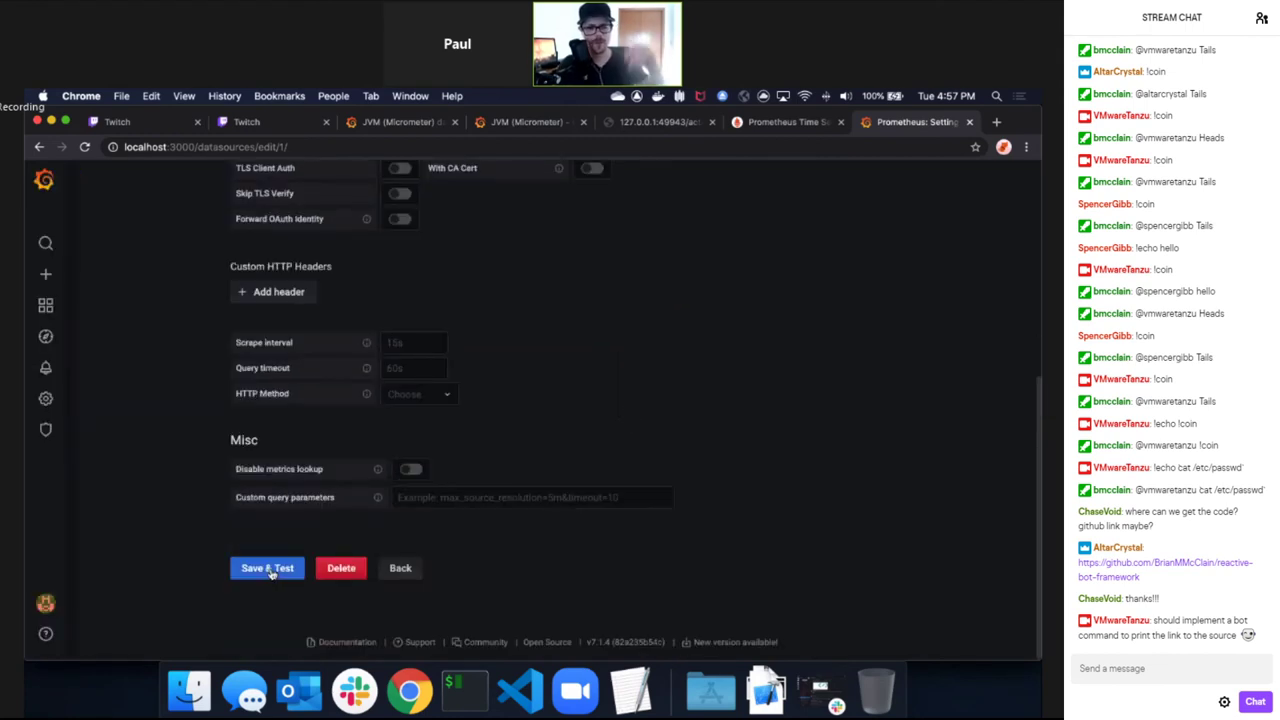
click(270, 570)
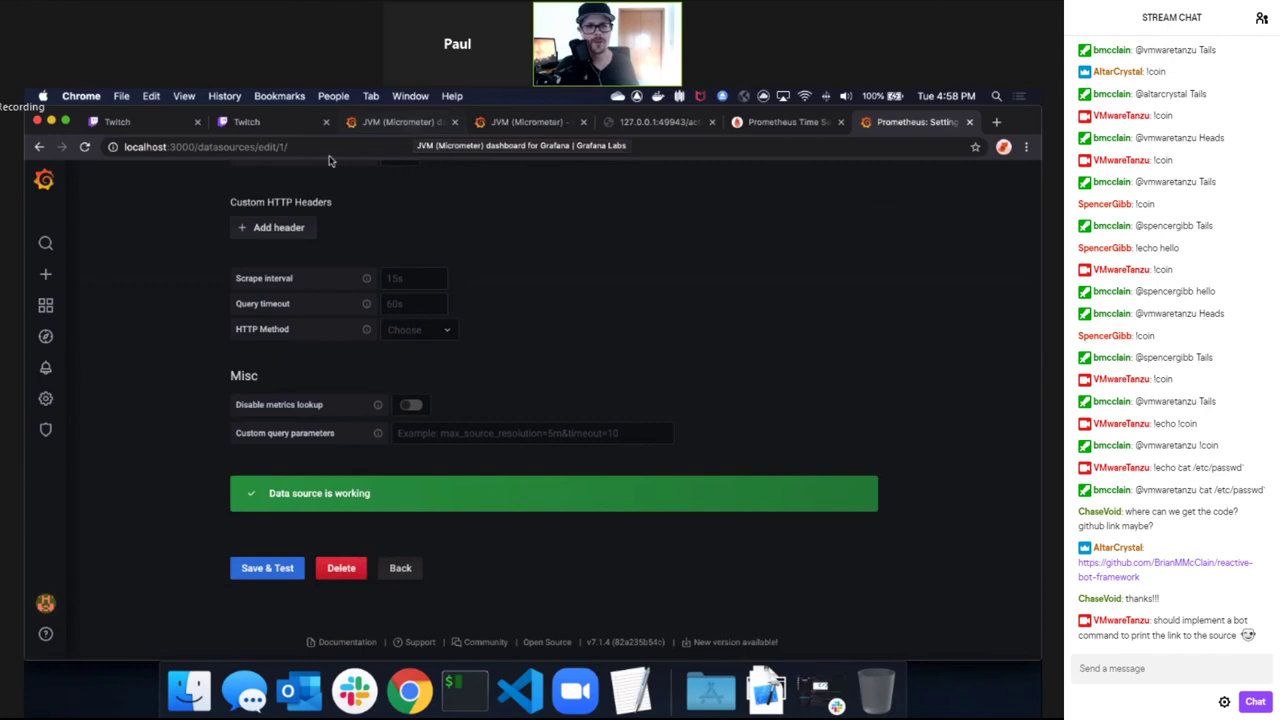
Go to the JVM (Micrometer) dashboard page on Grafana Labs and enlarge its preview screenshot.
click(389, 122)
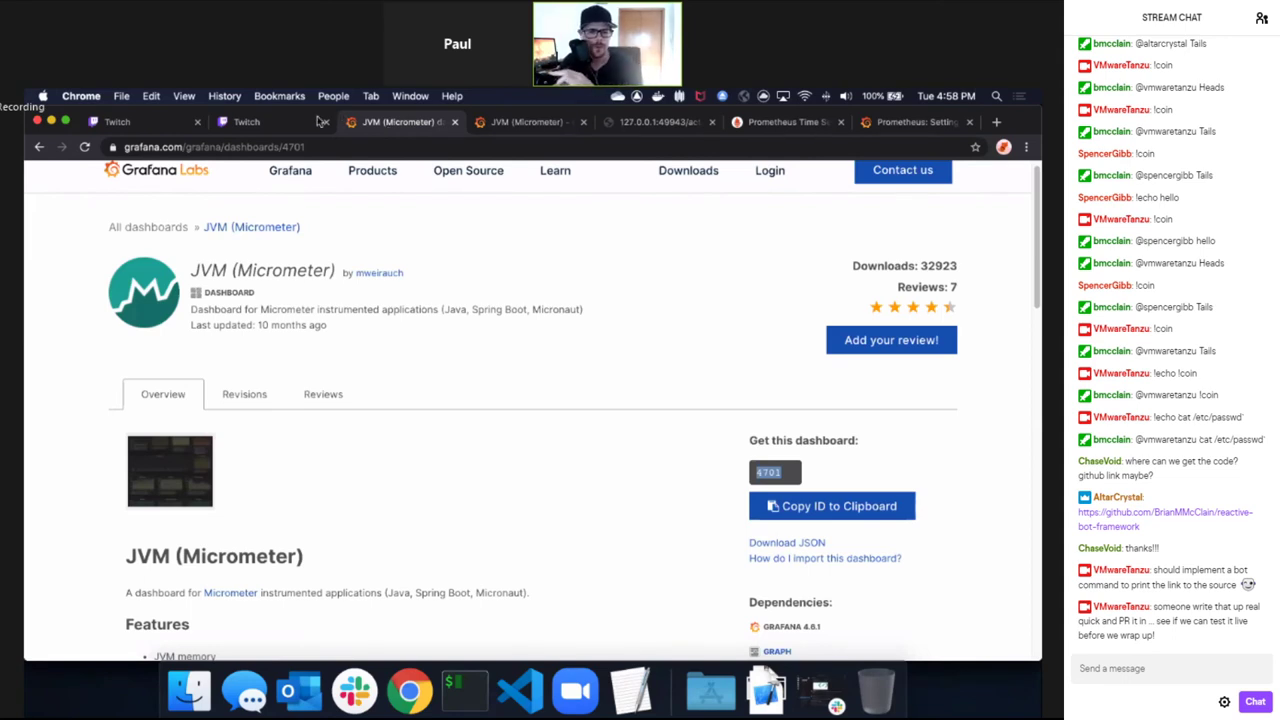
click(170, 472)
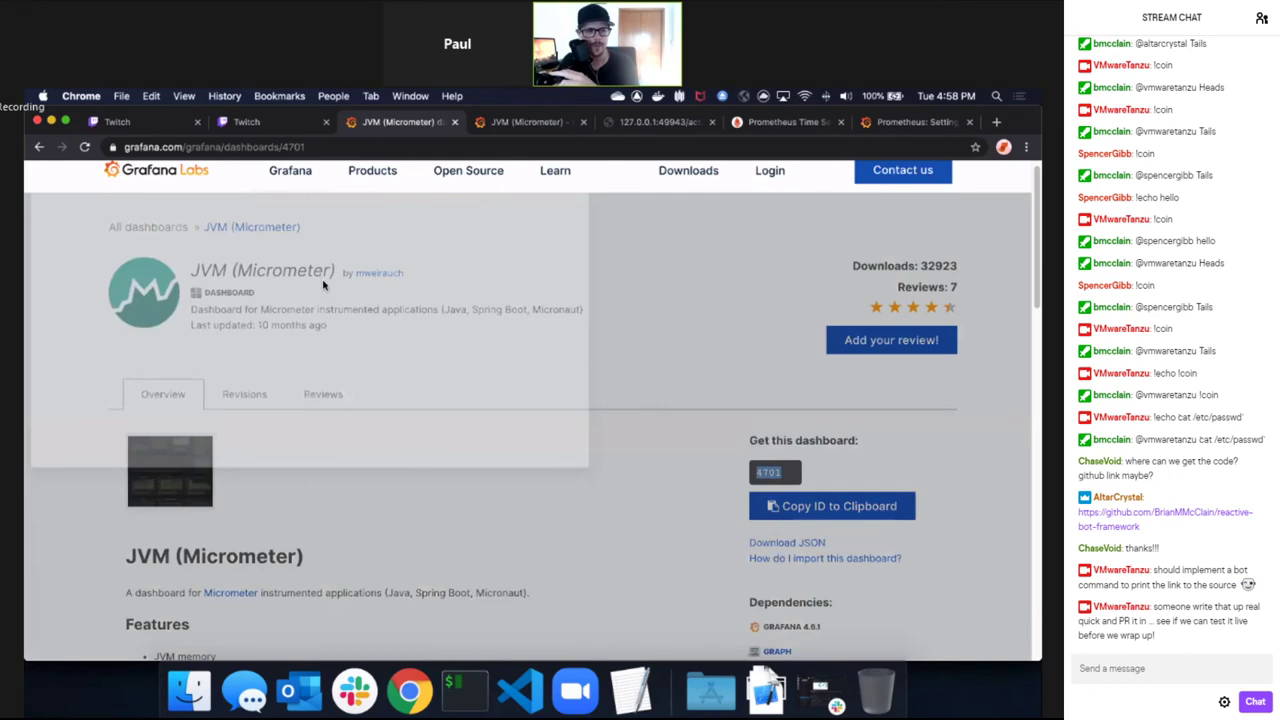
Close the enlarged preview and highlight the dashboard ID 4701 on the JVM (Micrometer) page.
click(323, 285)
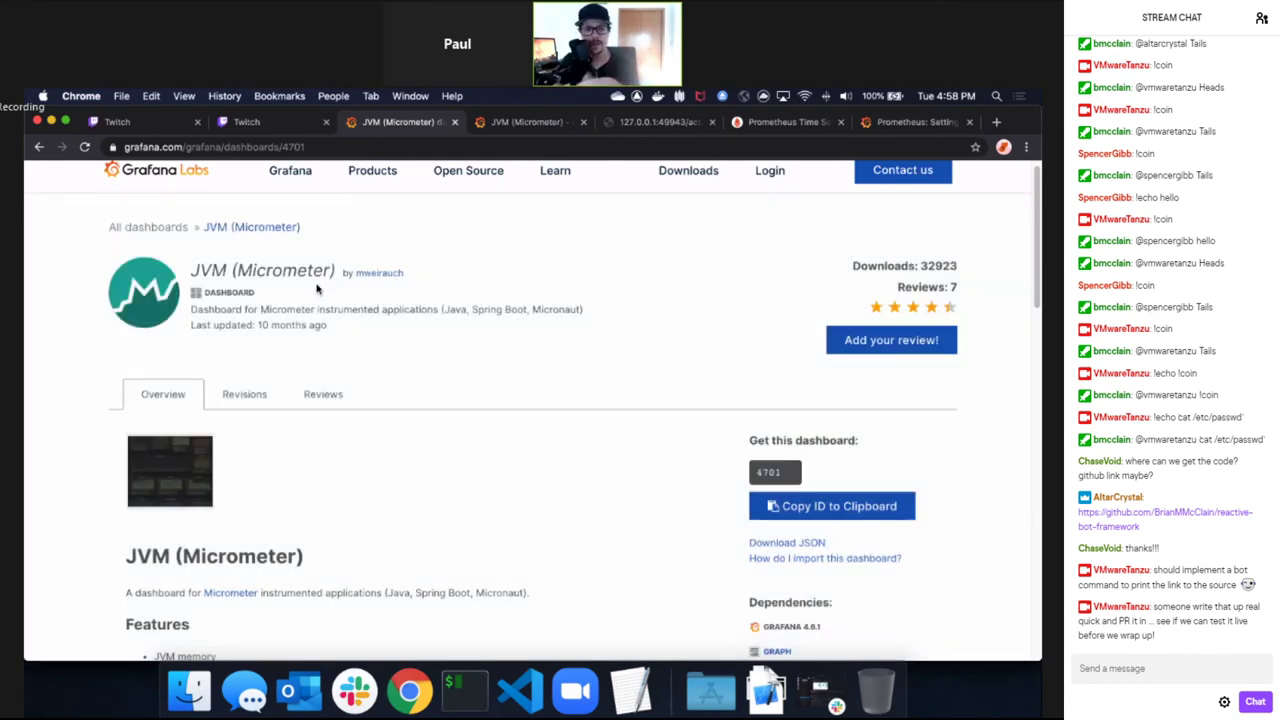
scroll(771, 478, up, 5)
double_click(745, 476)
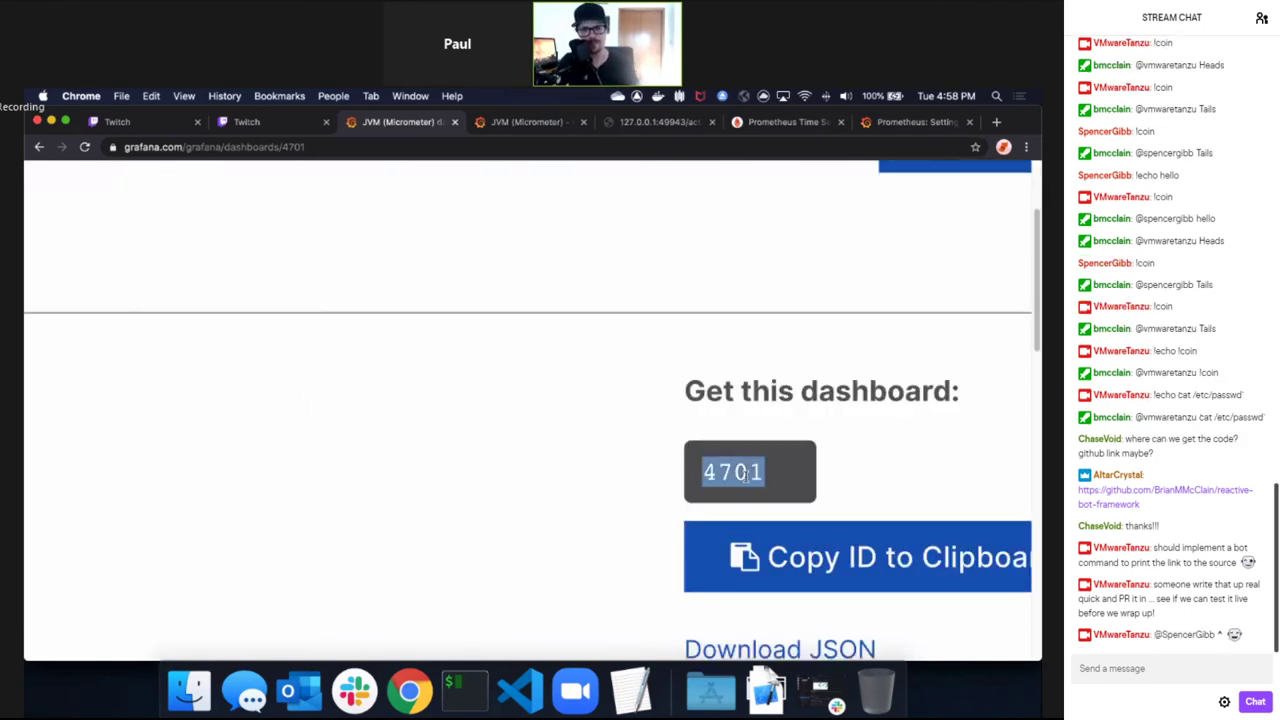
scroll(745, 476, down, 5)
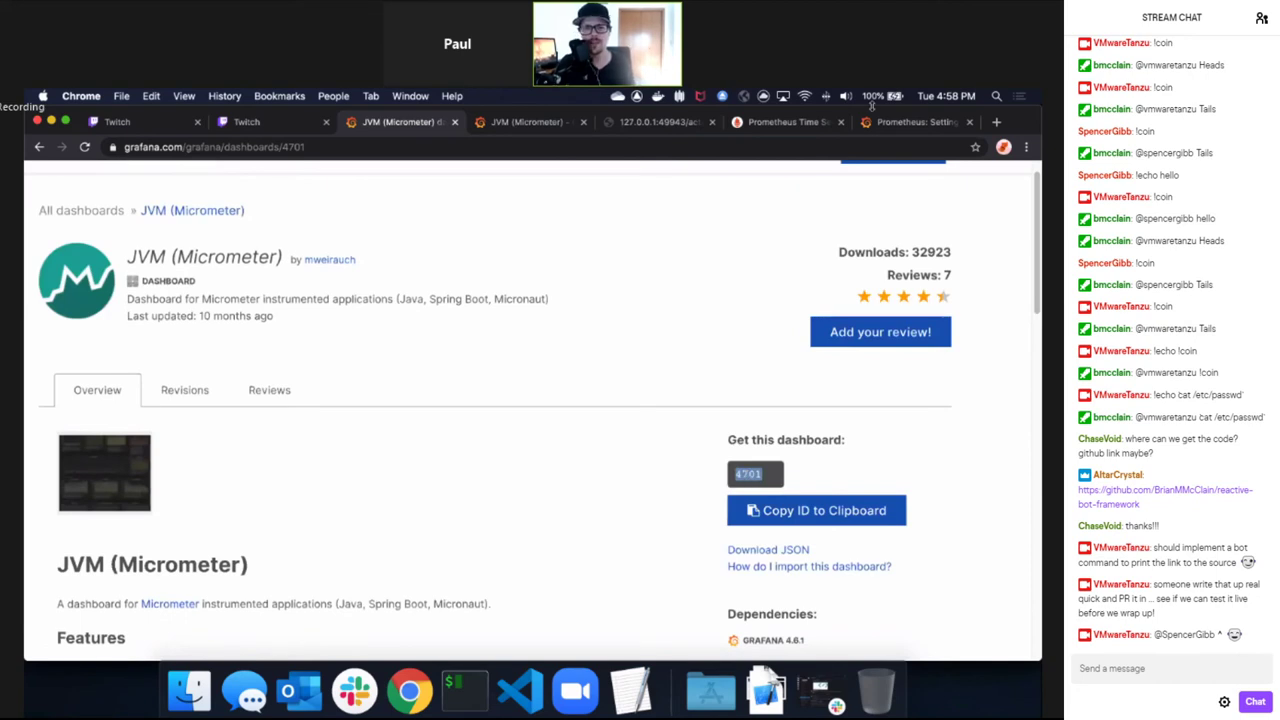
Load the Grafana.com dashboard with ID 4701 for import into the local Grafana instance.
key(super+9)
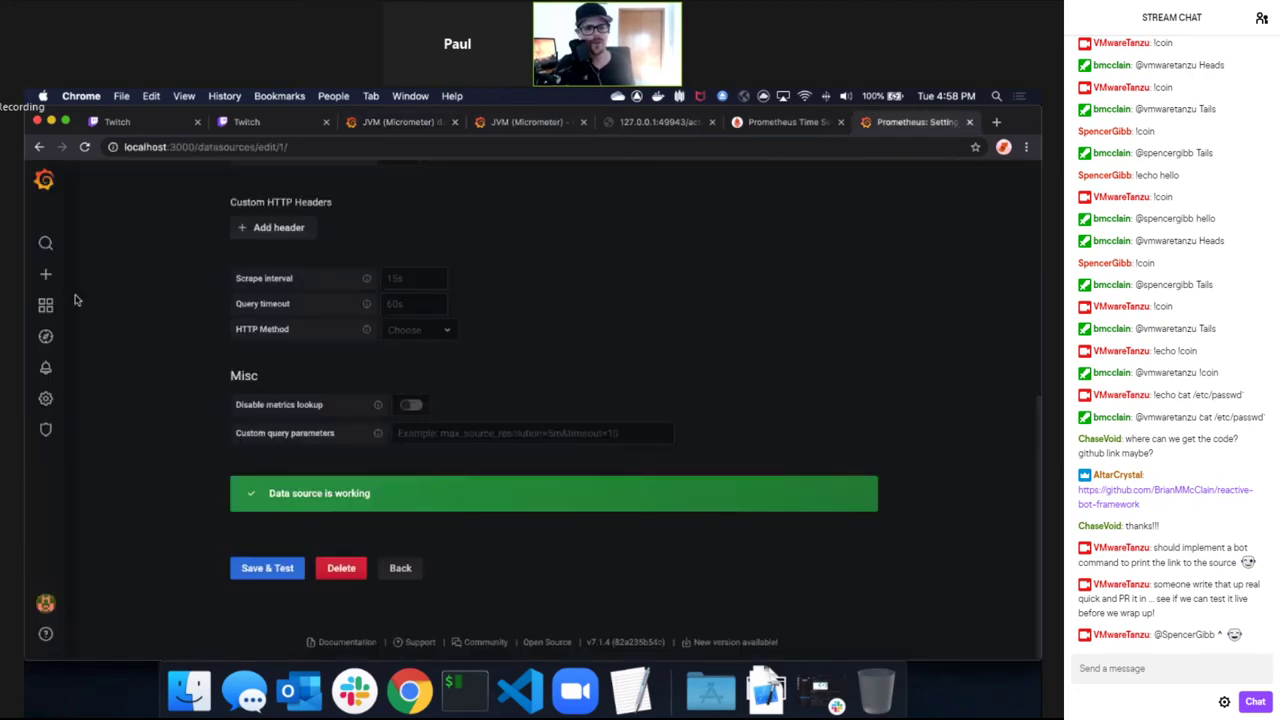
click(110, 368)
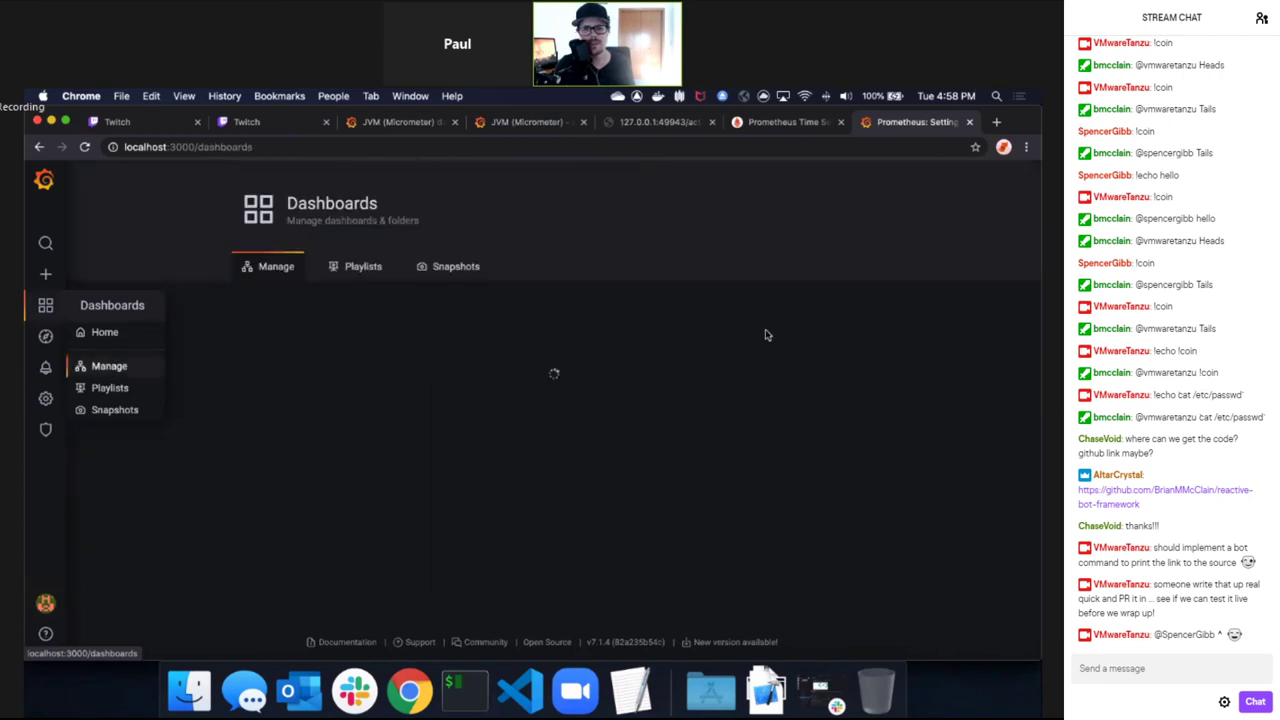
click(860, 320)
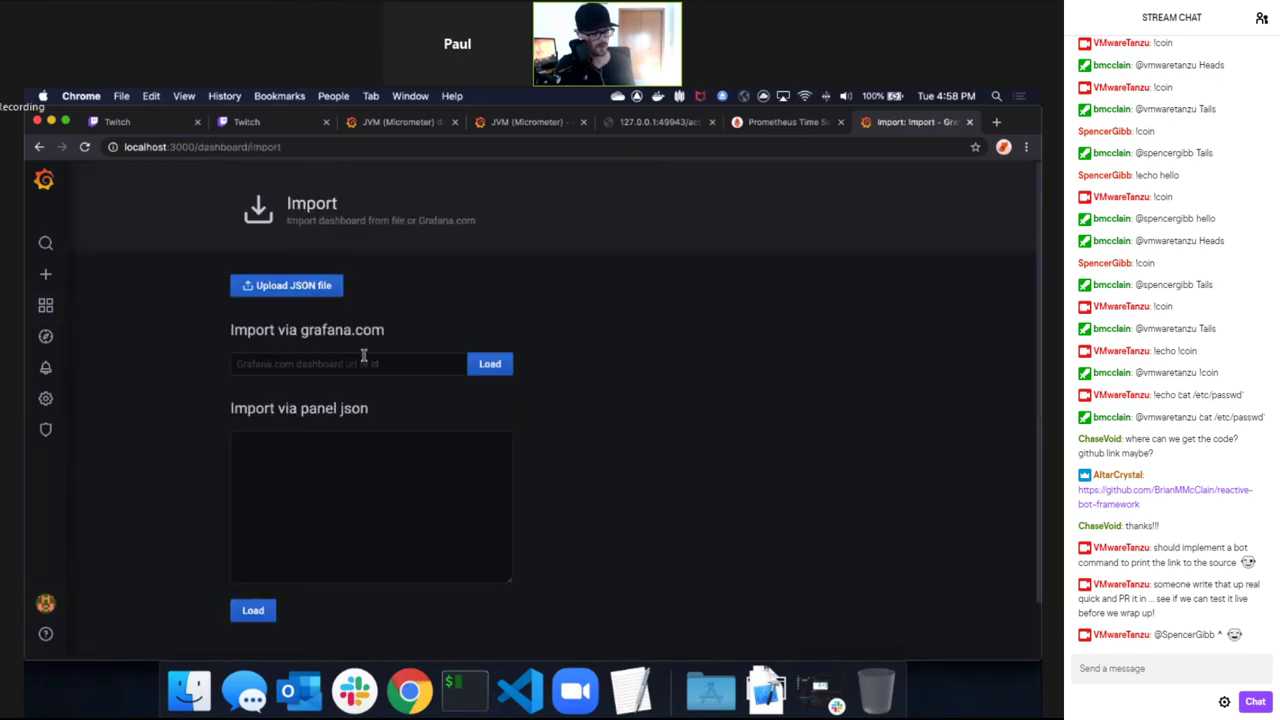
click(363, 355)
text(4701)
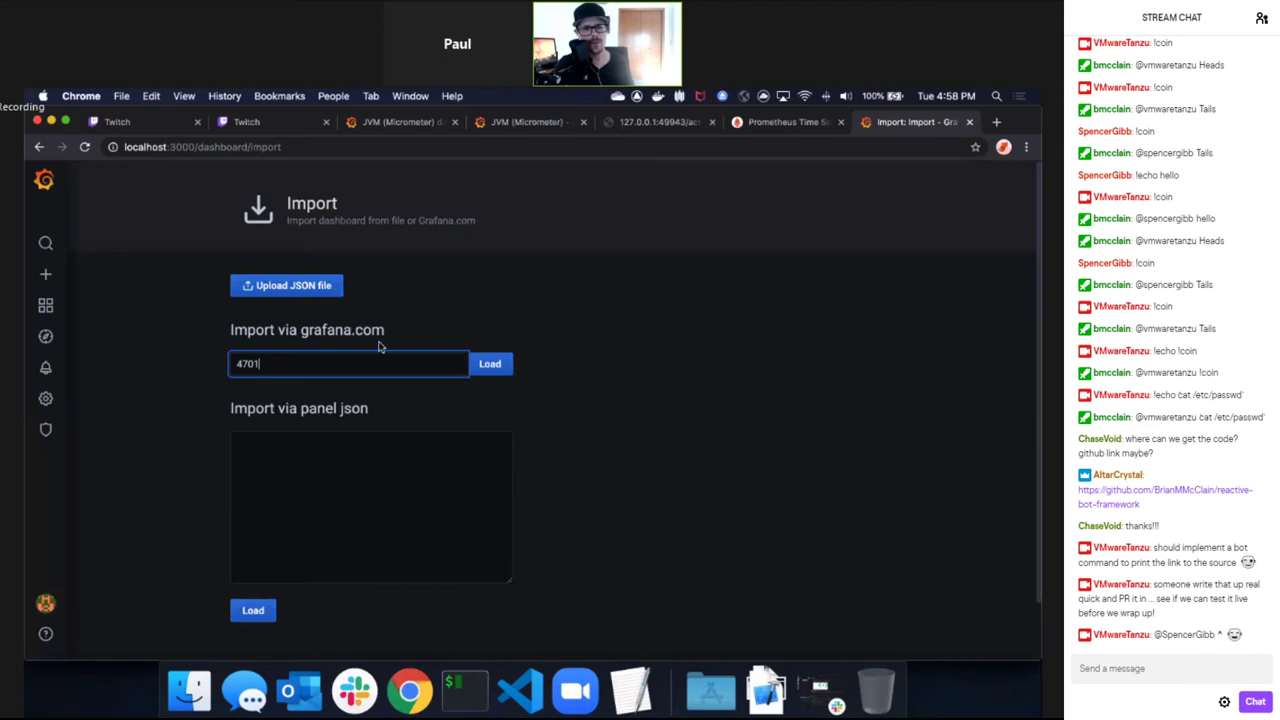
click(493, 366)
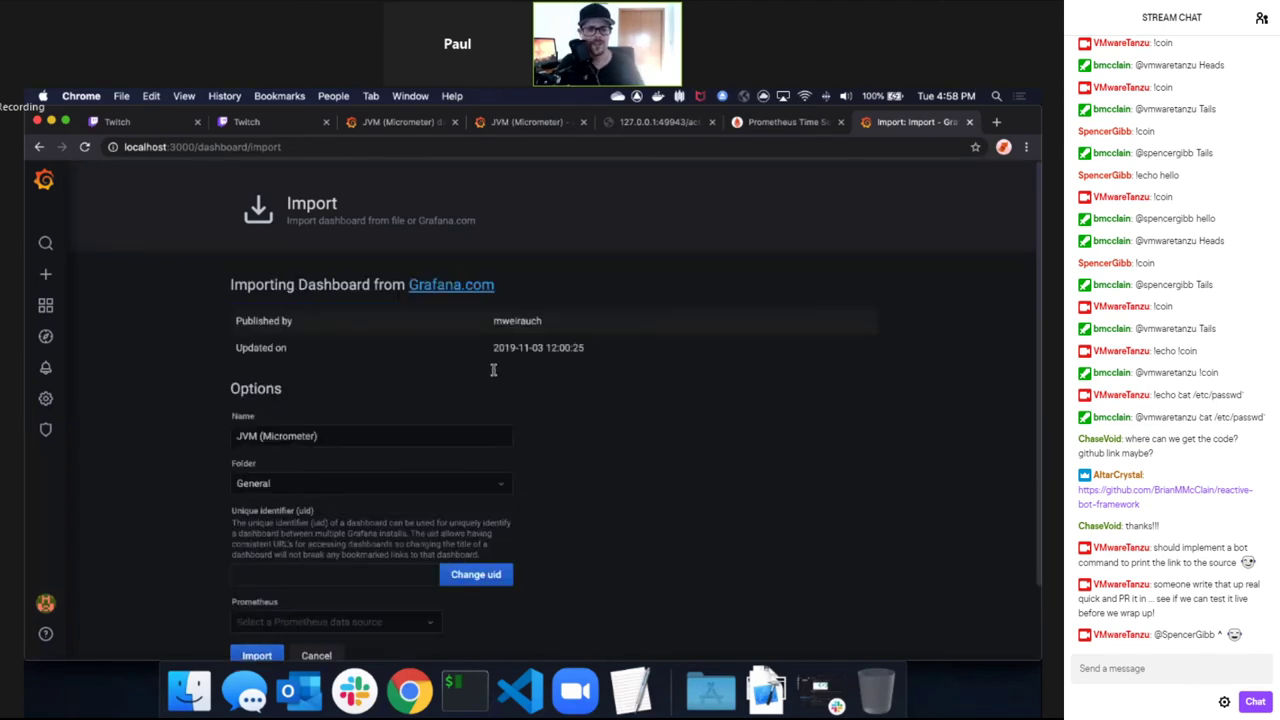
Import the JVM (Micrometer) dashboard with Prometheus as its data source.
scroll(492, 372, down, 2)
scroll(396, 517, down, 1)
click(434, 534)
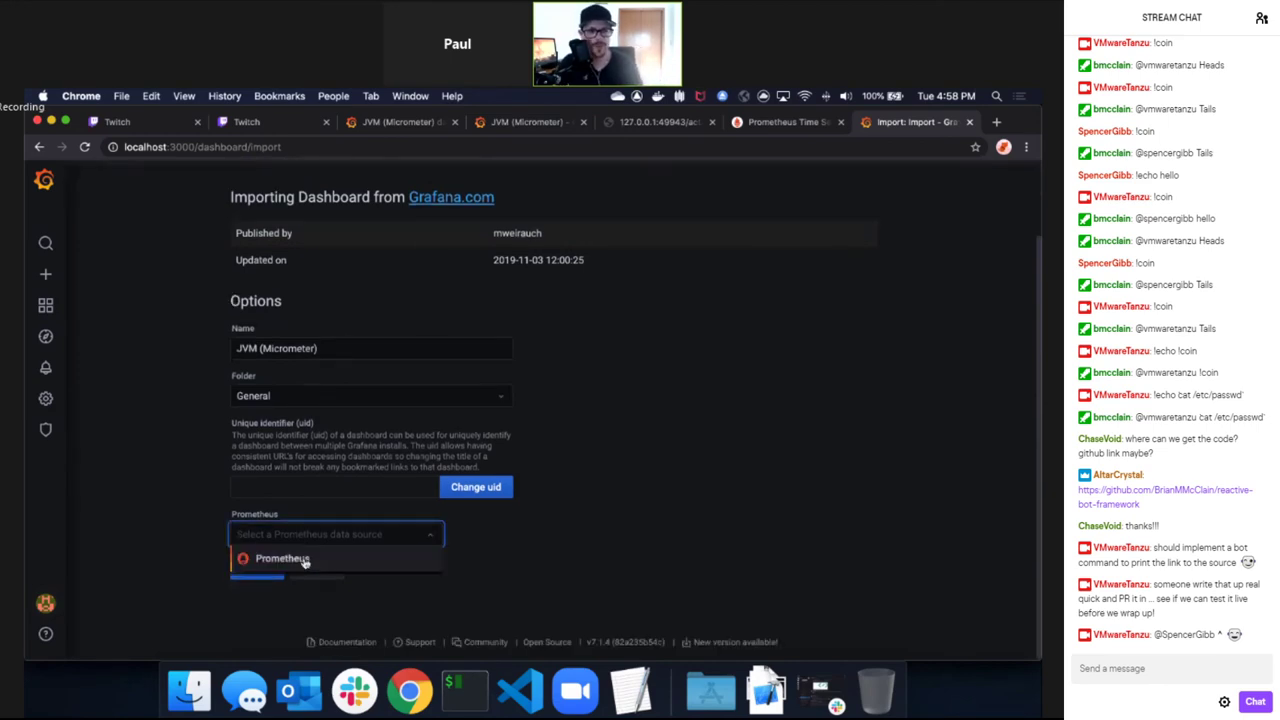
click(303, 559)
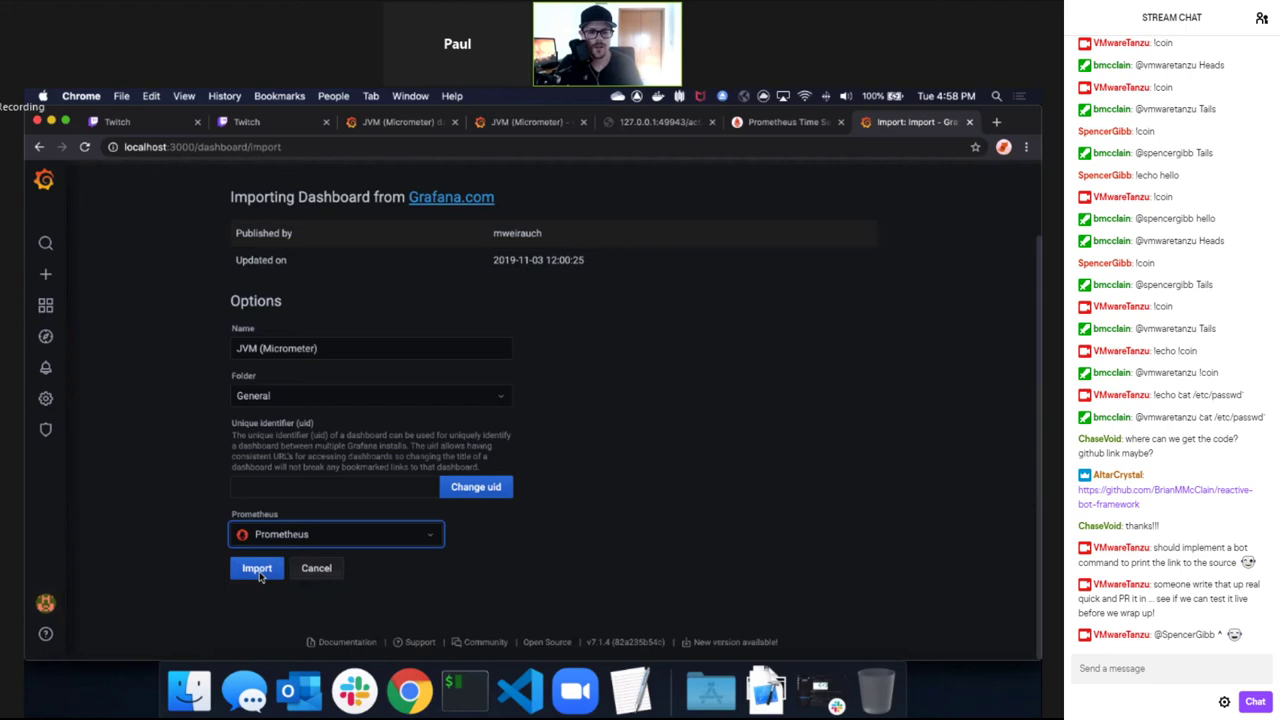
click(258, 569)
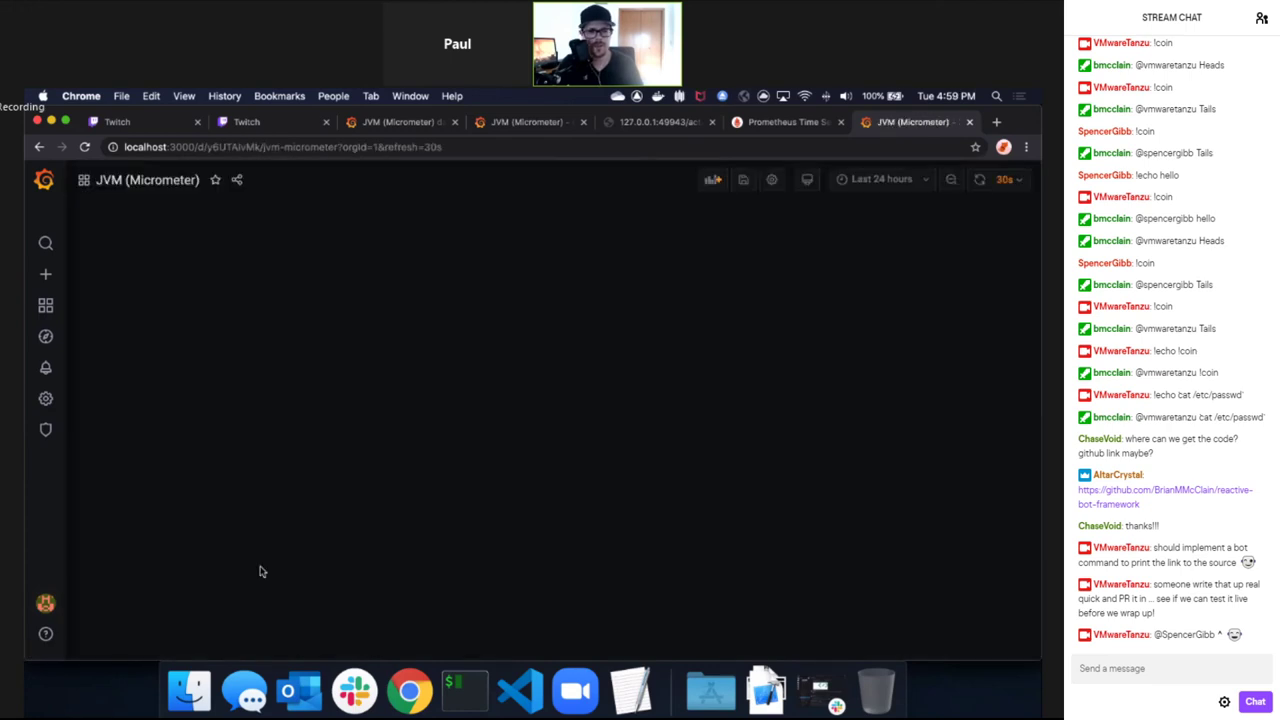
Set the dashboard's time range to the last 30 minutes and highlight the heap used figure.
click(893, 182)
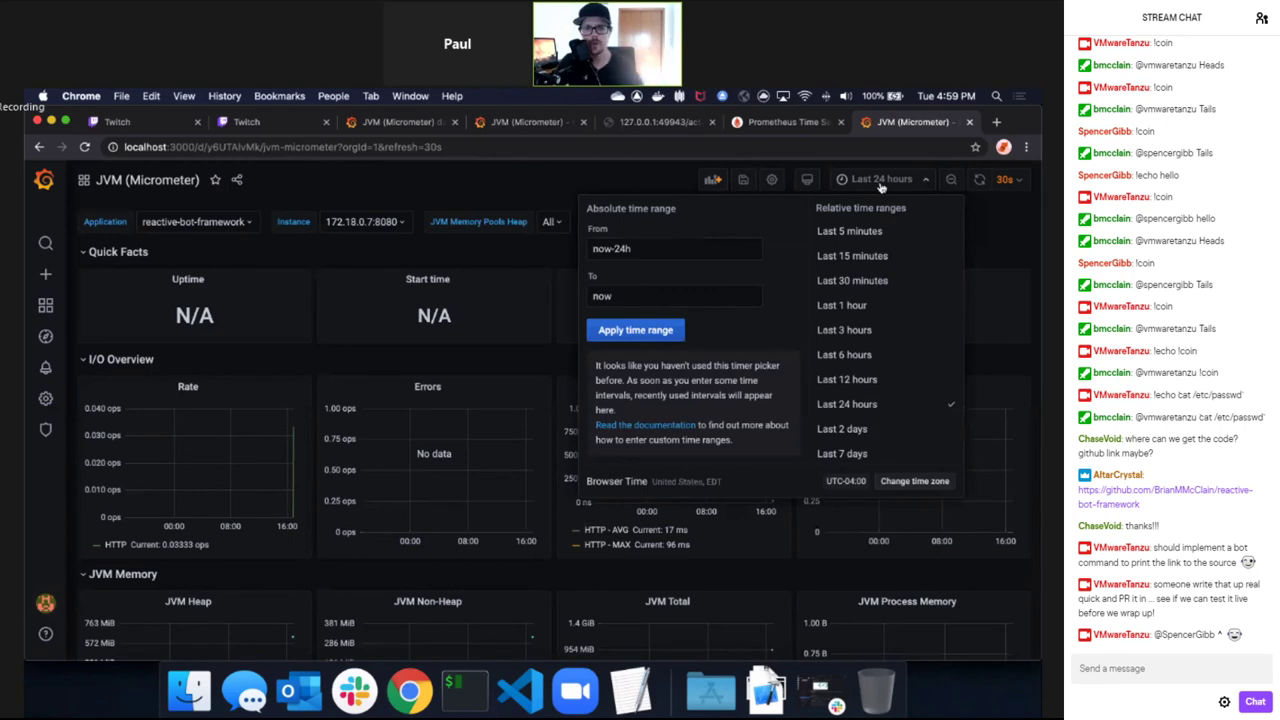
click(849, 283)
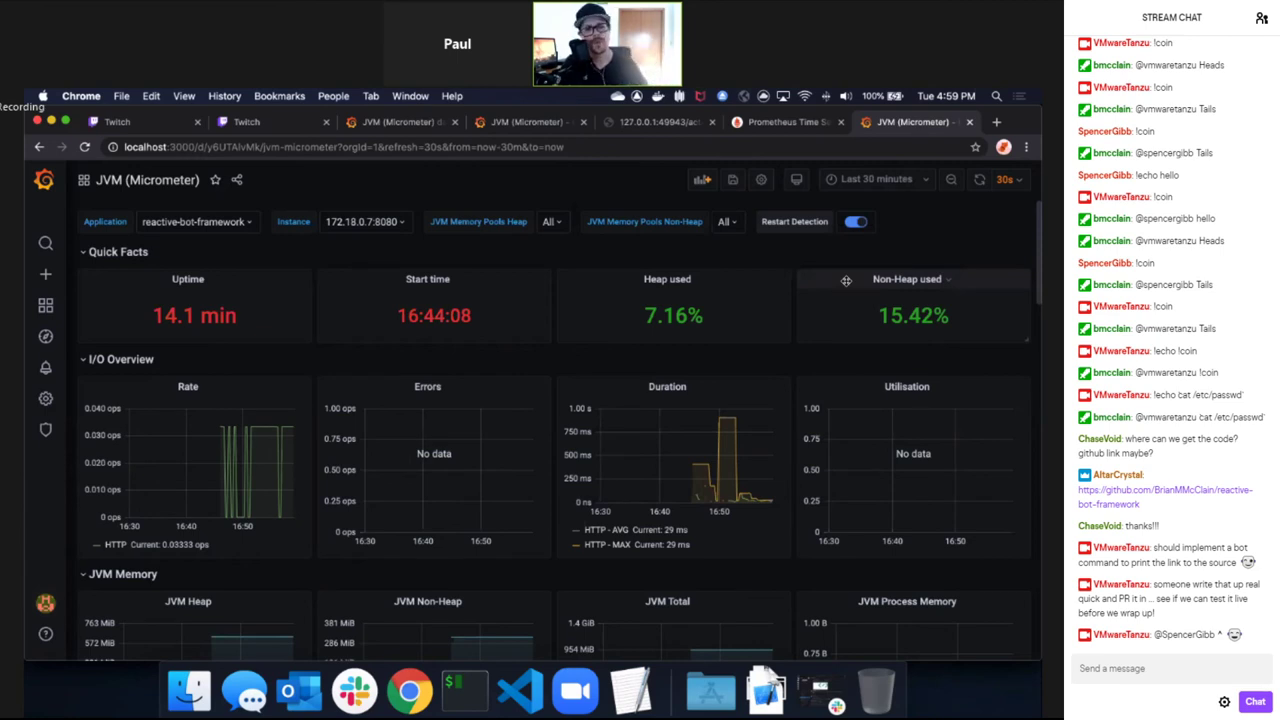
triple_click(748, 323)
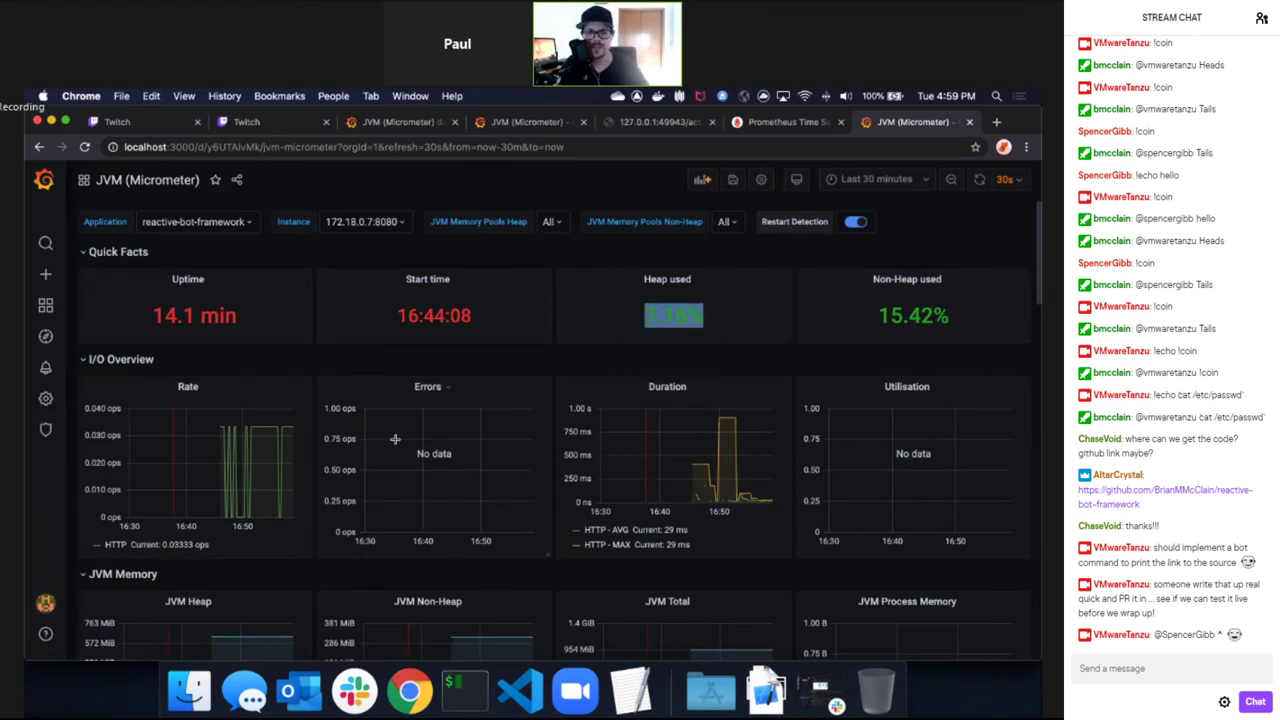
Examine the dashboard's panels from request duration through memory, threads and garbage collection to class loading and buffer pools.
mouse_move(718, 420)
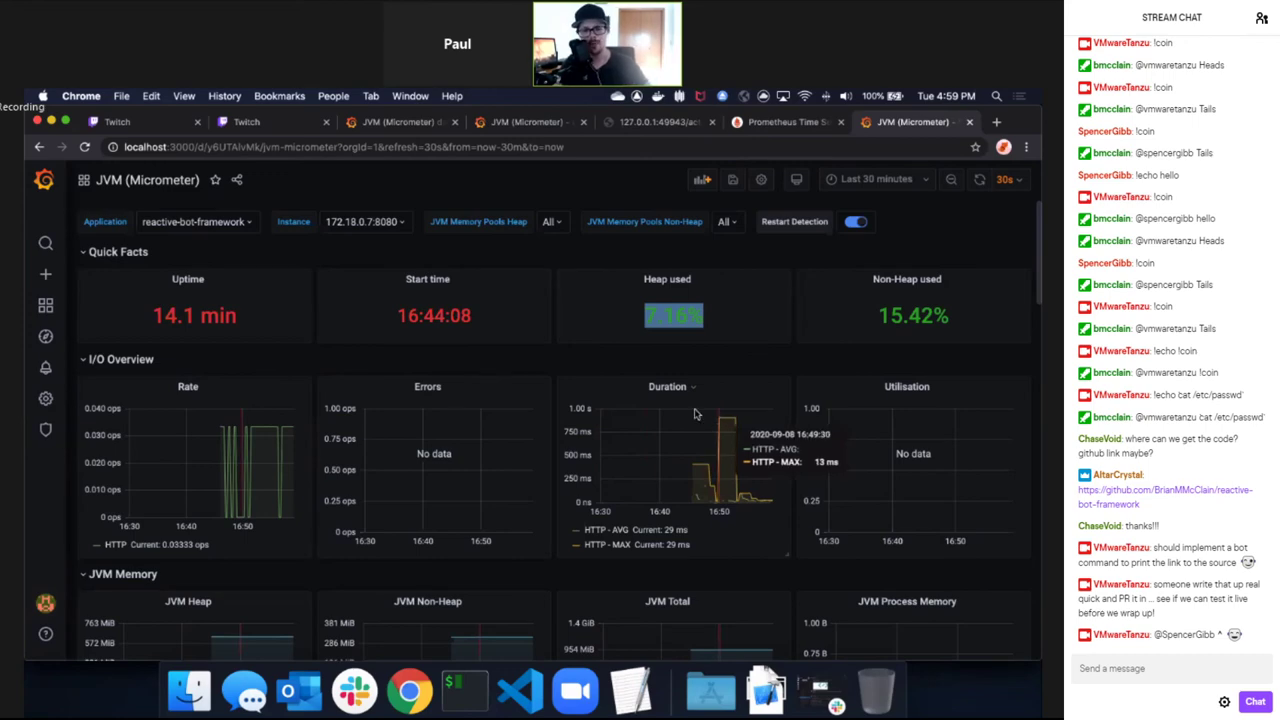
scroll(700, 416, down, 5)
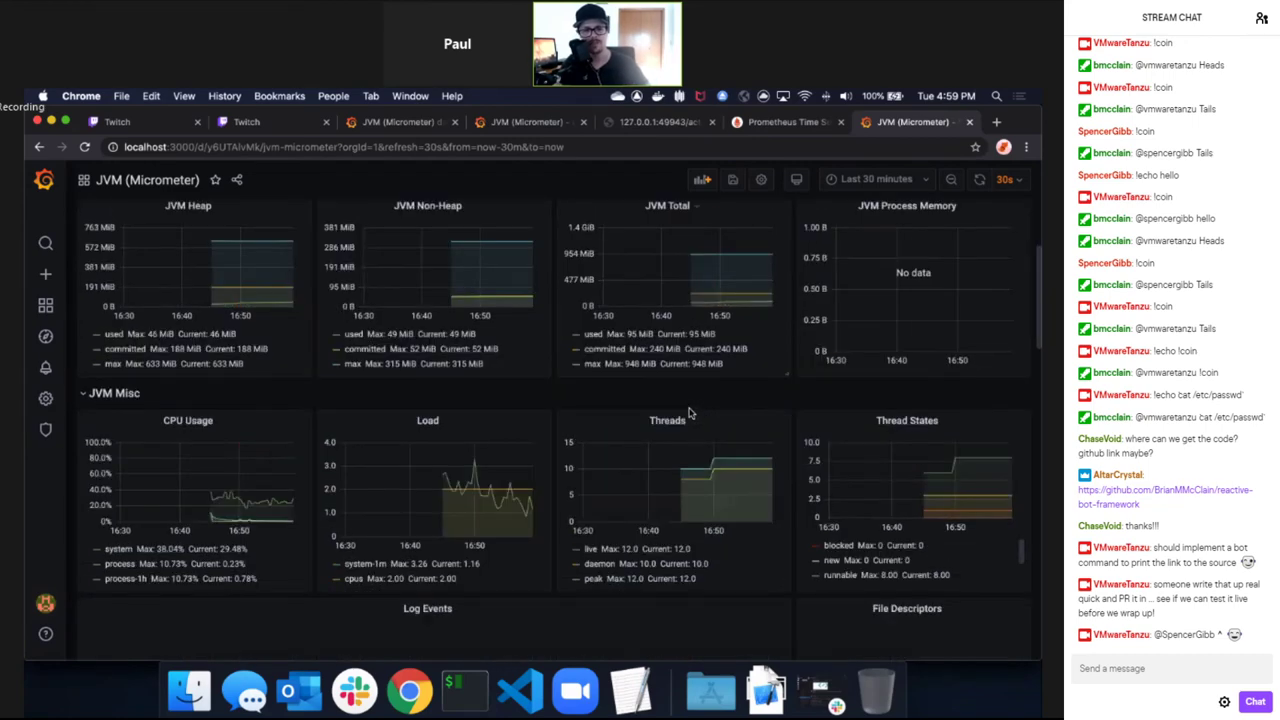
scroll(690, 413, down, 4)
scroll(689, 408, down, 2)
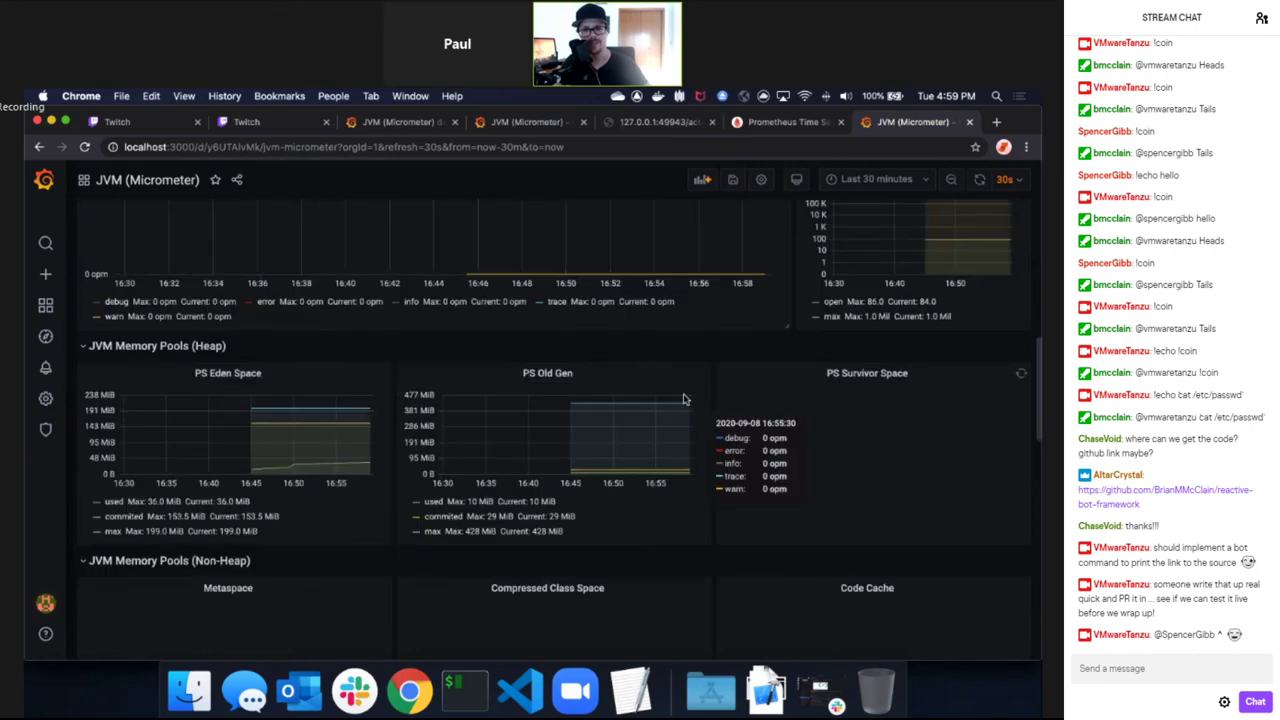
scroll(688, 405, down, 3)
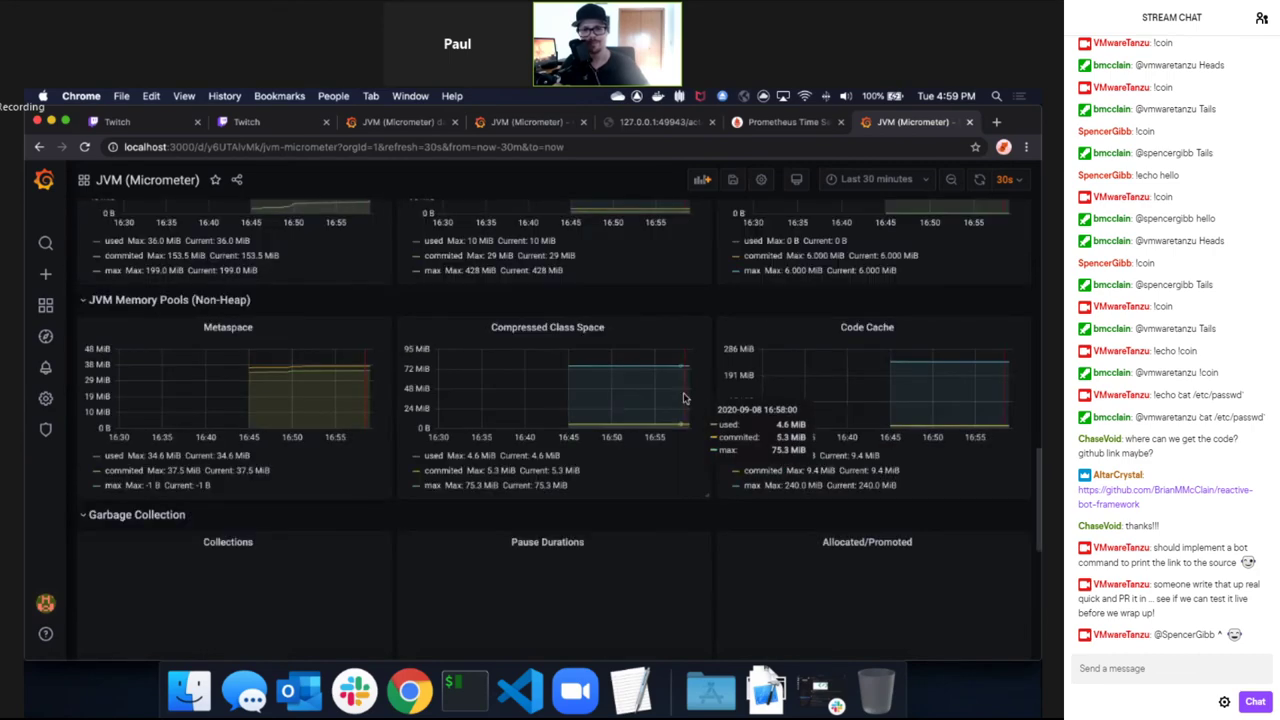
scroll(682, 398, down, 3)
scroll(681, 396, down, 3)
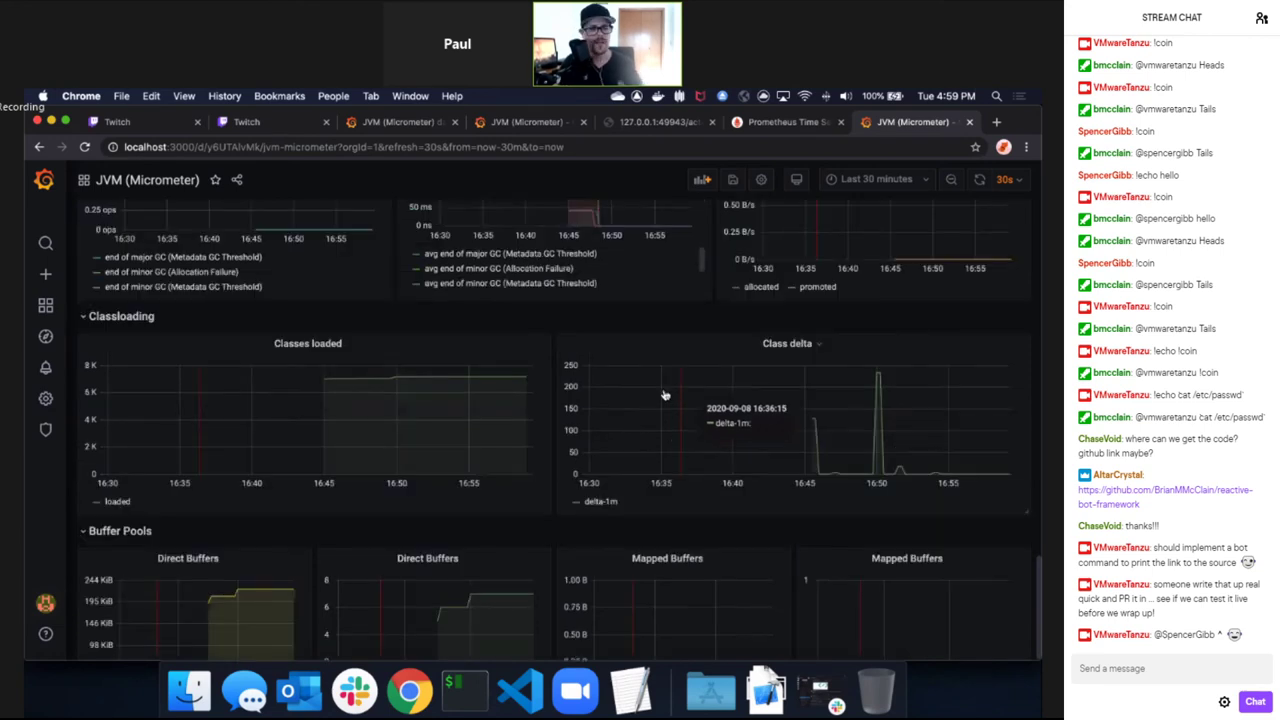
scroll(664, 394, up, 15)
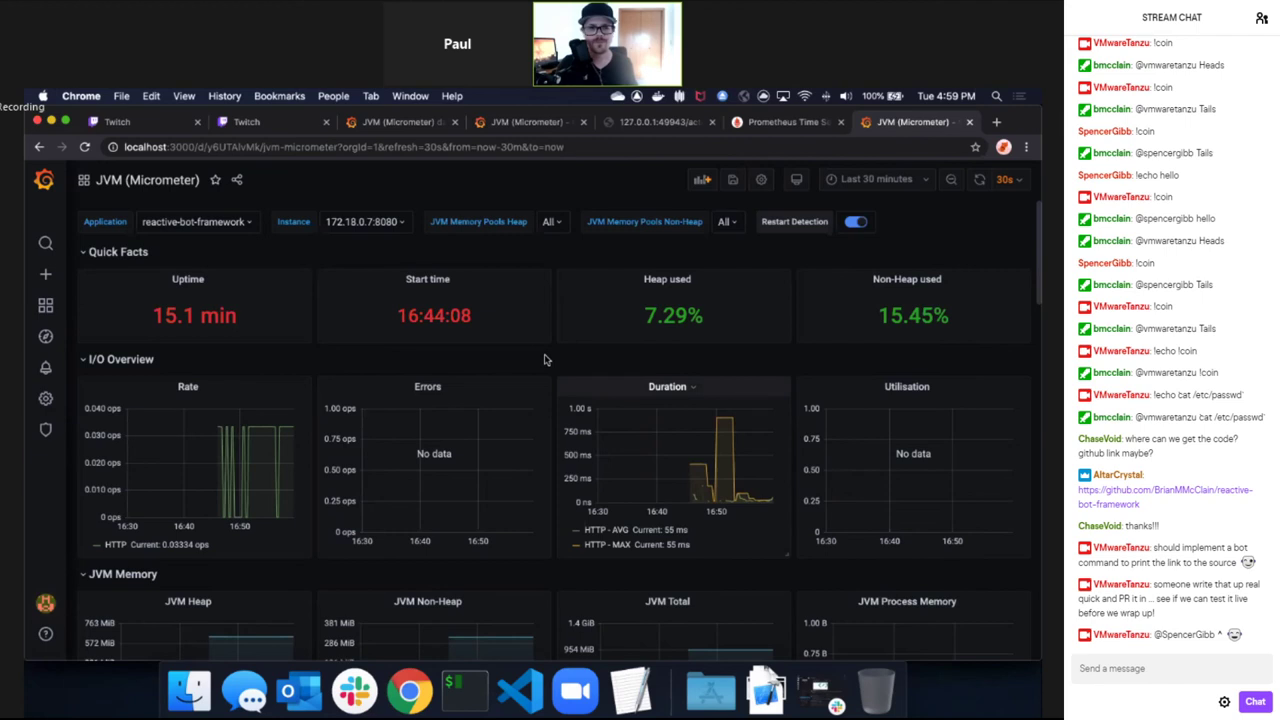
Add a new panel to the JVM (Micrometer) dashboard and open it for editing.
click(701, 180)
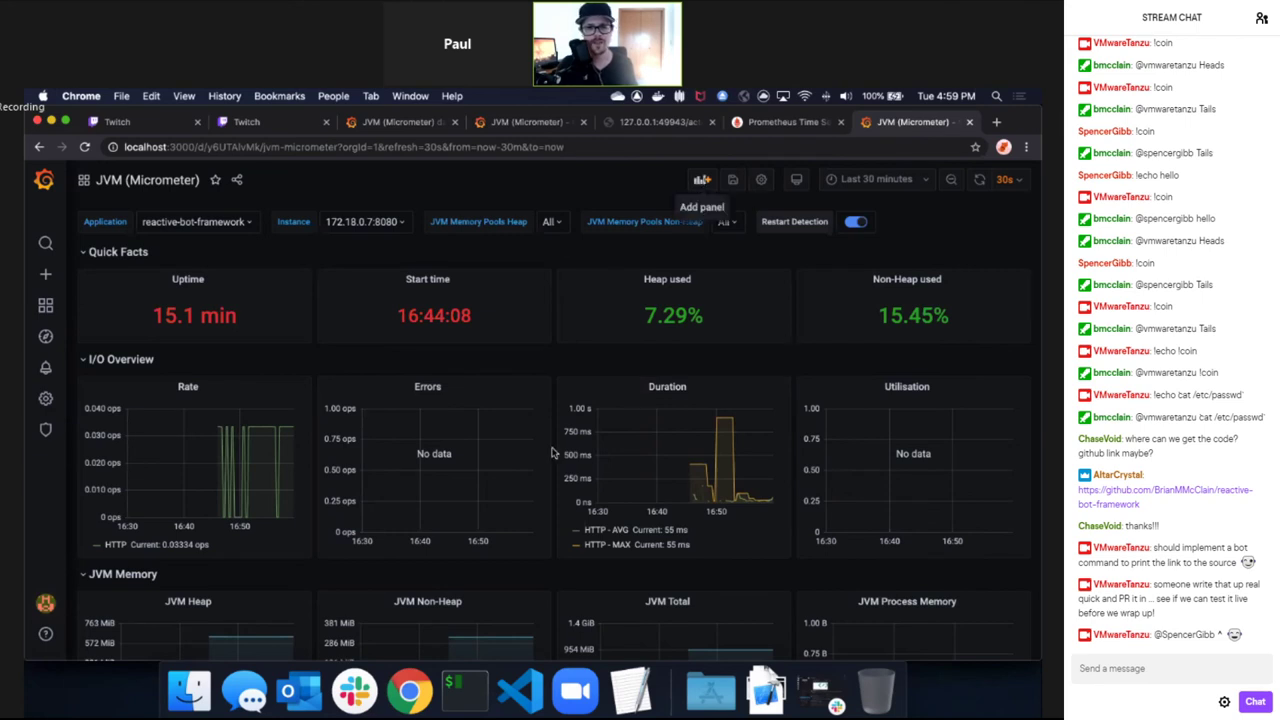
drag(812, 447, 1032, 451)
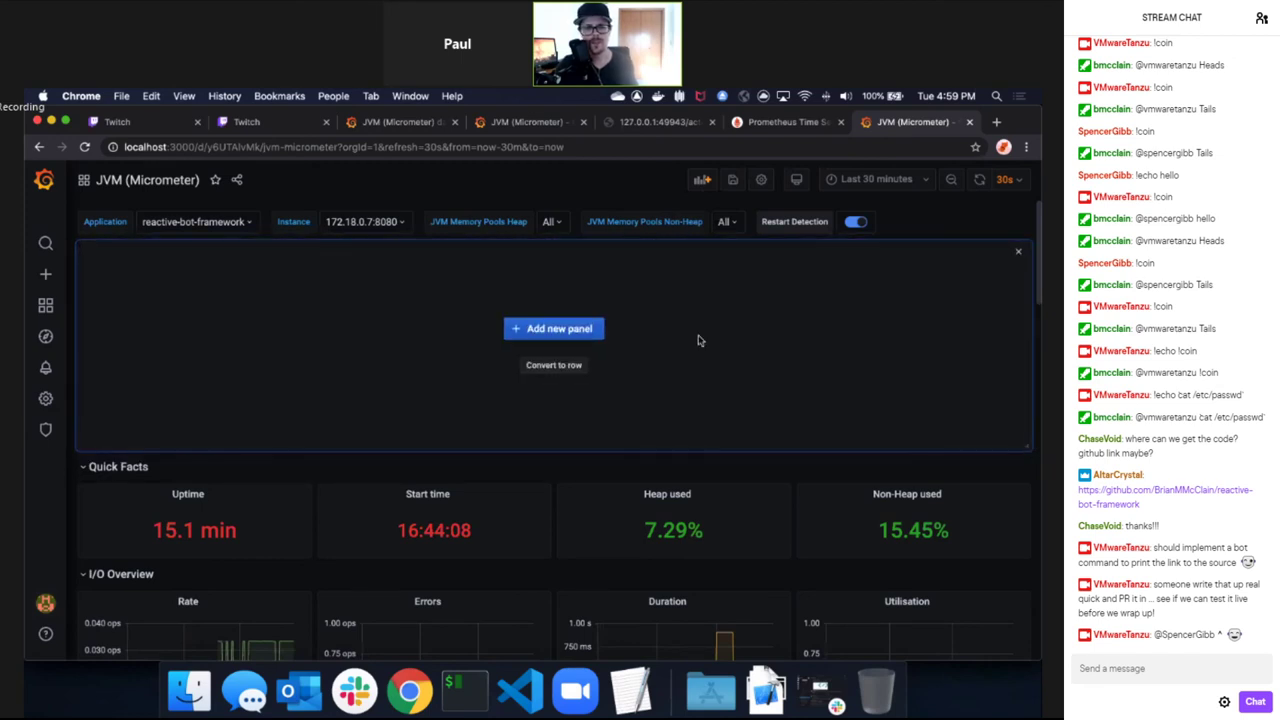
click(553, 330)
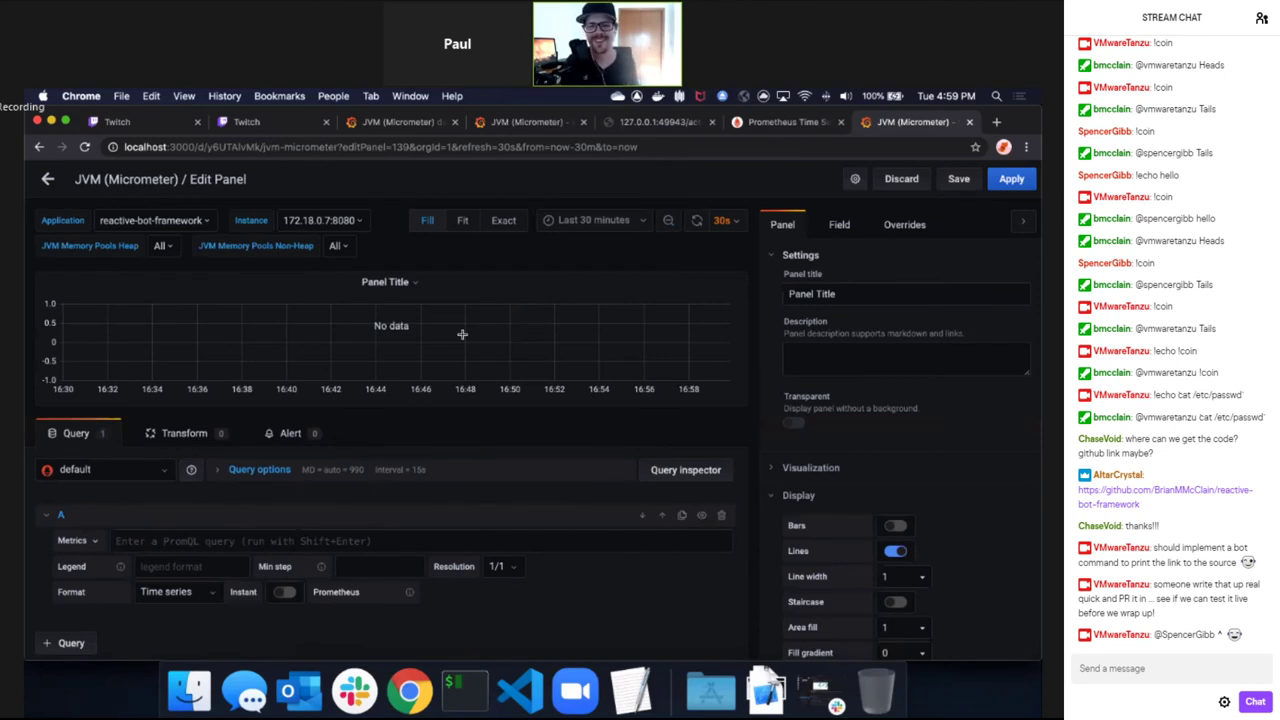
Clear the default title of the new panel.
drag(796, 294, 838, 296)
key(BackSpace)
key(BackSpace)
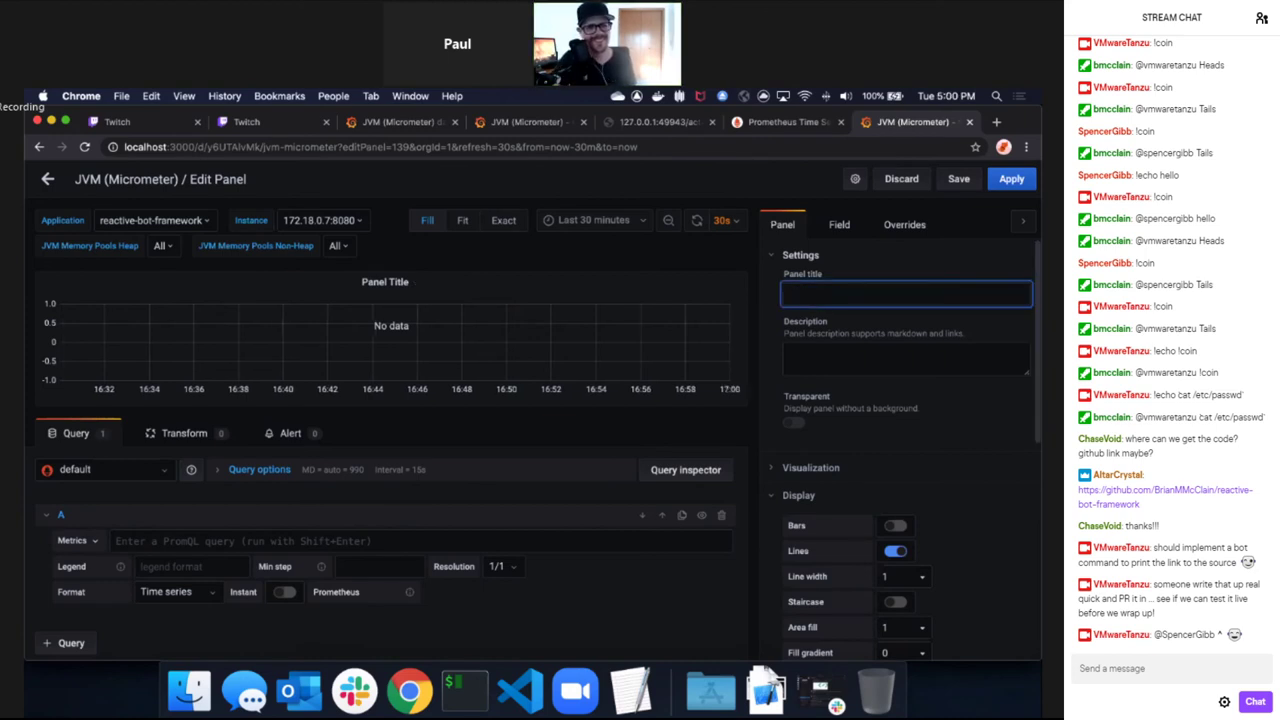